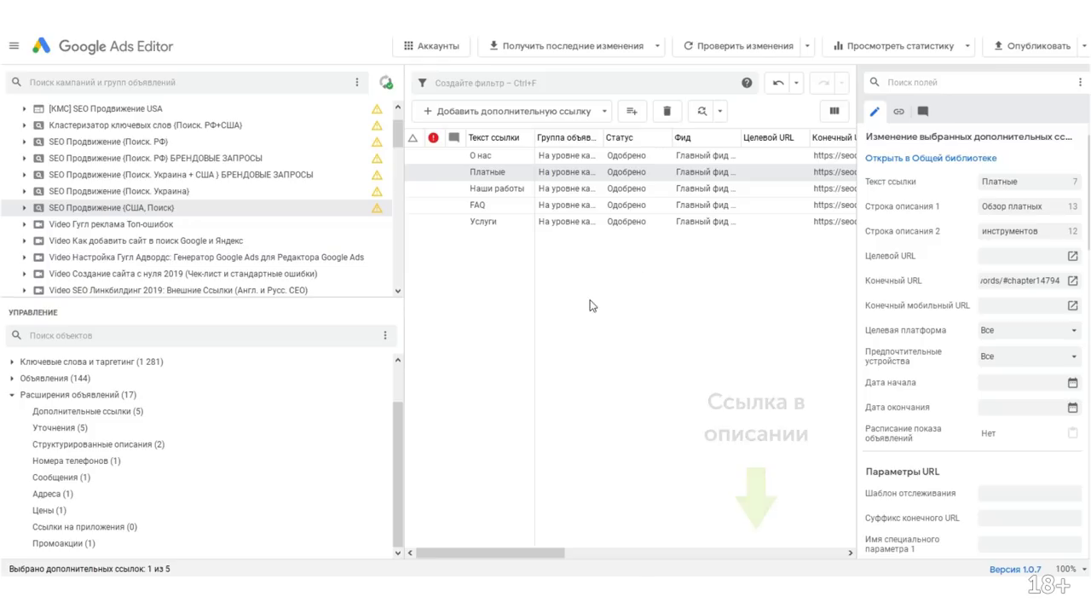
In the Тест 2 workbook, turn on filtering and sort column C largest to smallest.
mouse_move(352, 597)
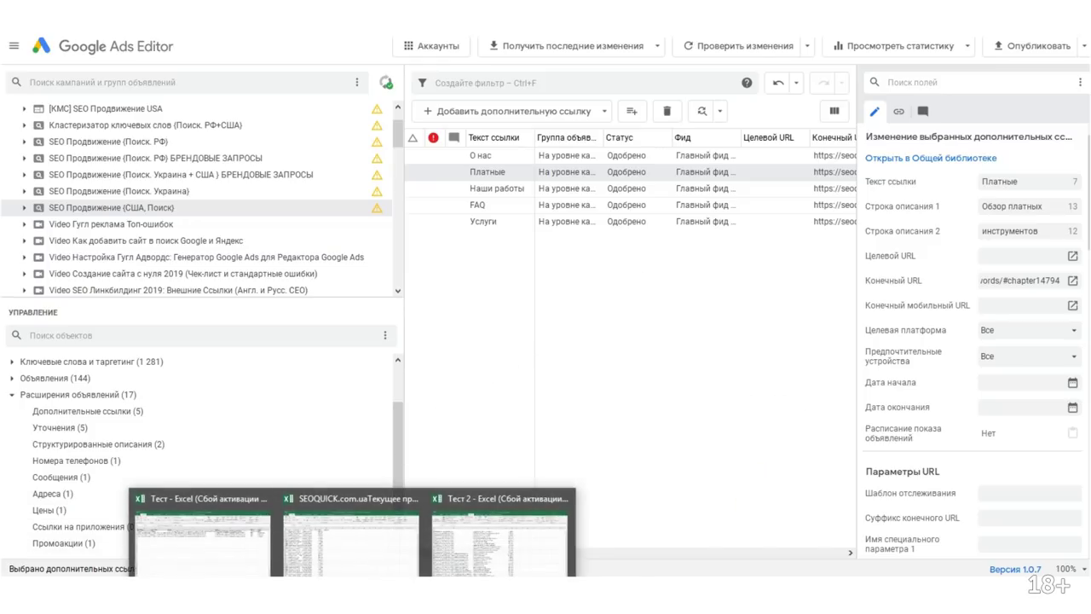
click(489, 554)
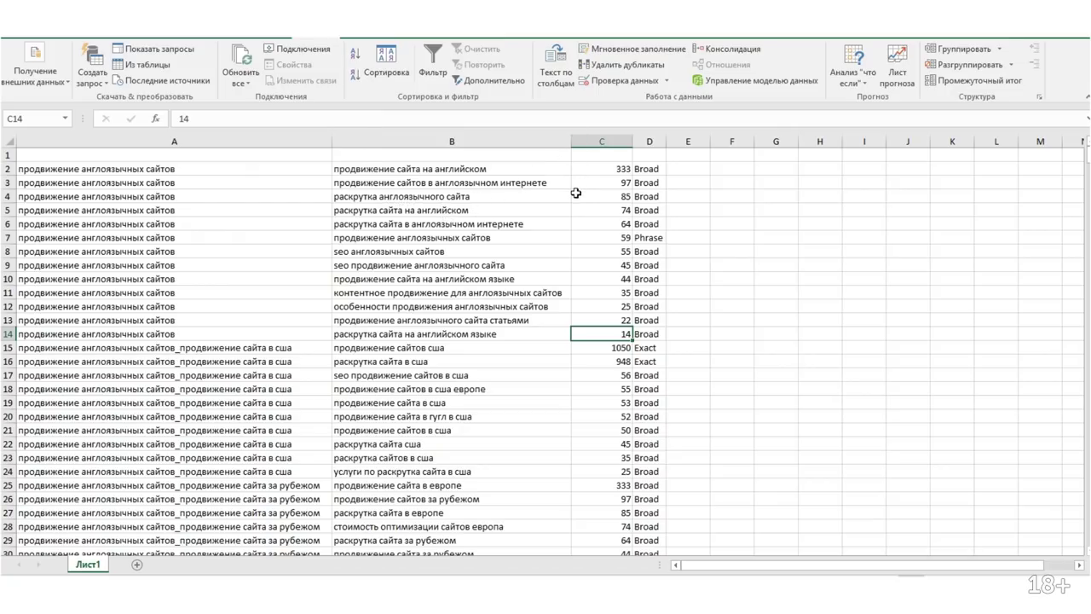
click(8, 144)
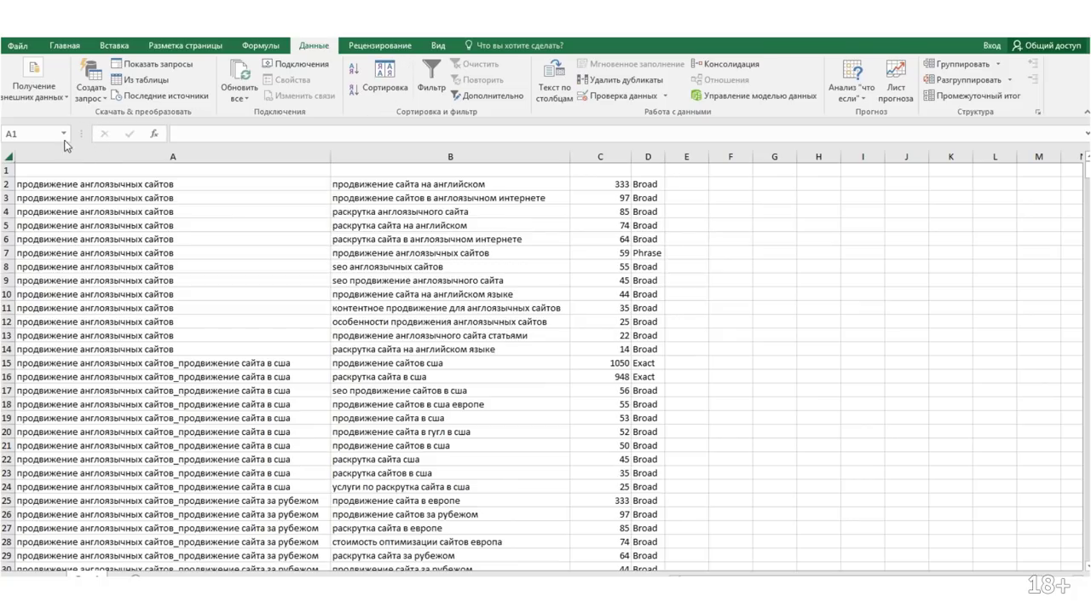
click(11, 154)
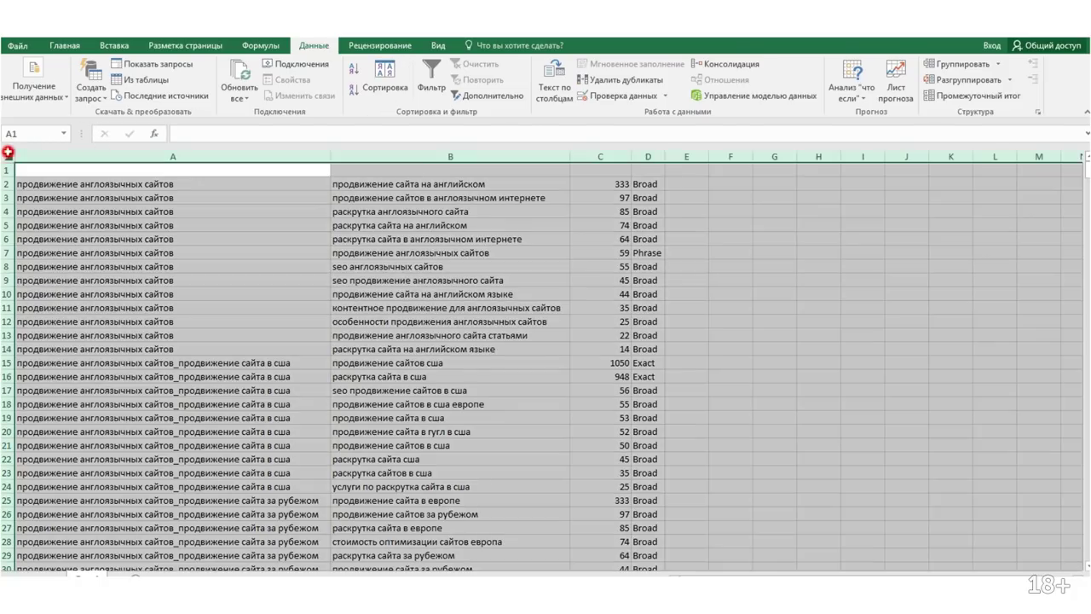
click(443, 72)
click(625, 170)
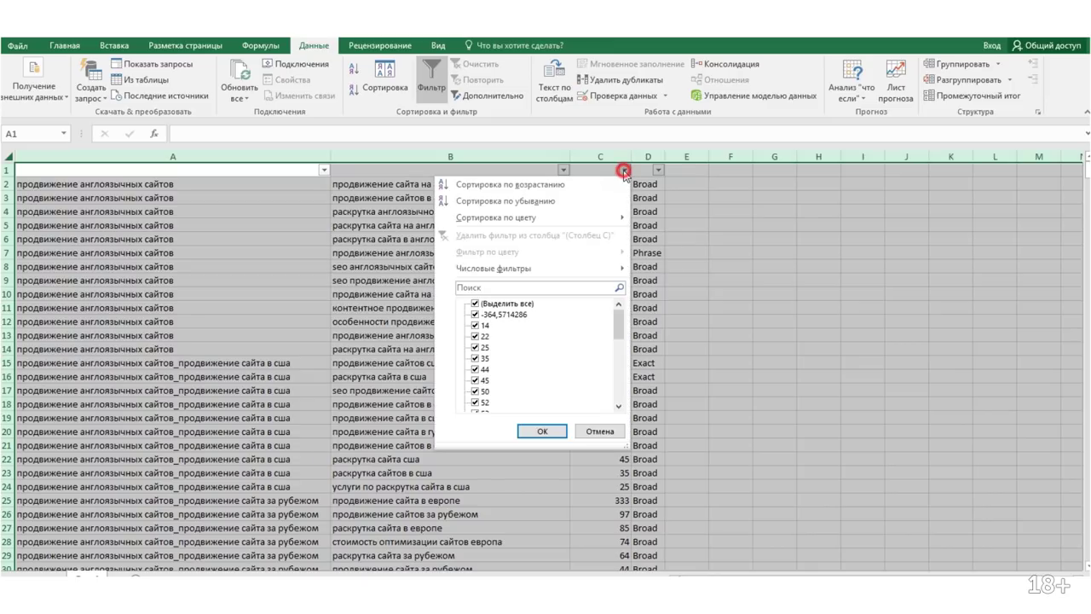
click(561, 201)
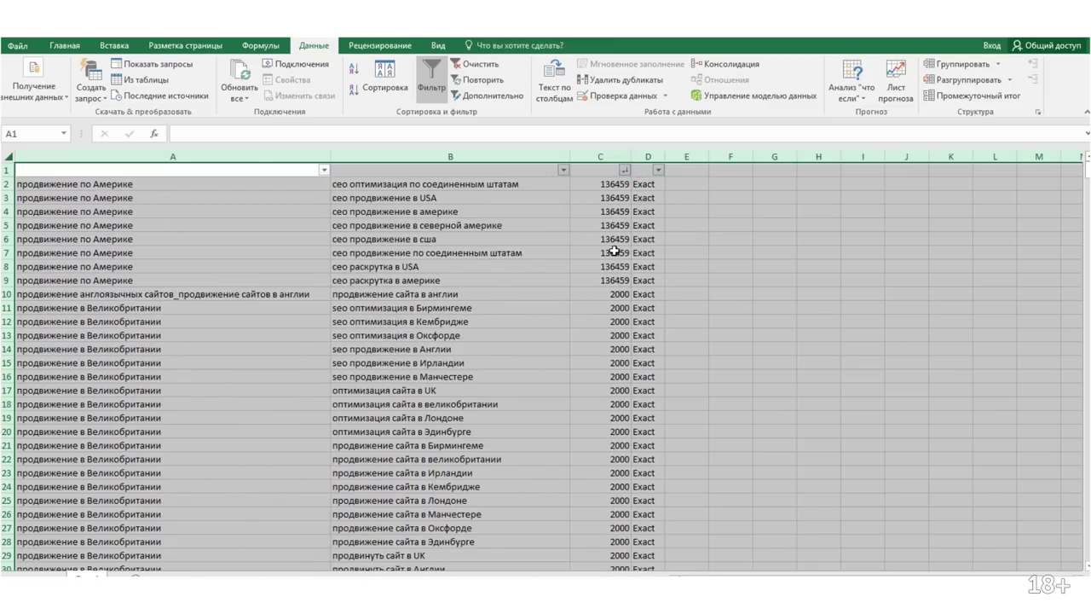
Check the match types in D2 and D6 at the top of the sorted table.
click(721, 191)
click(646, 185)
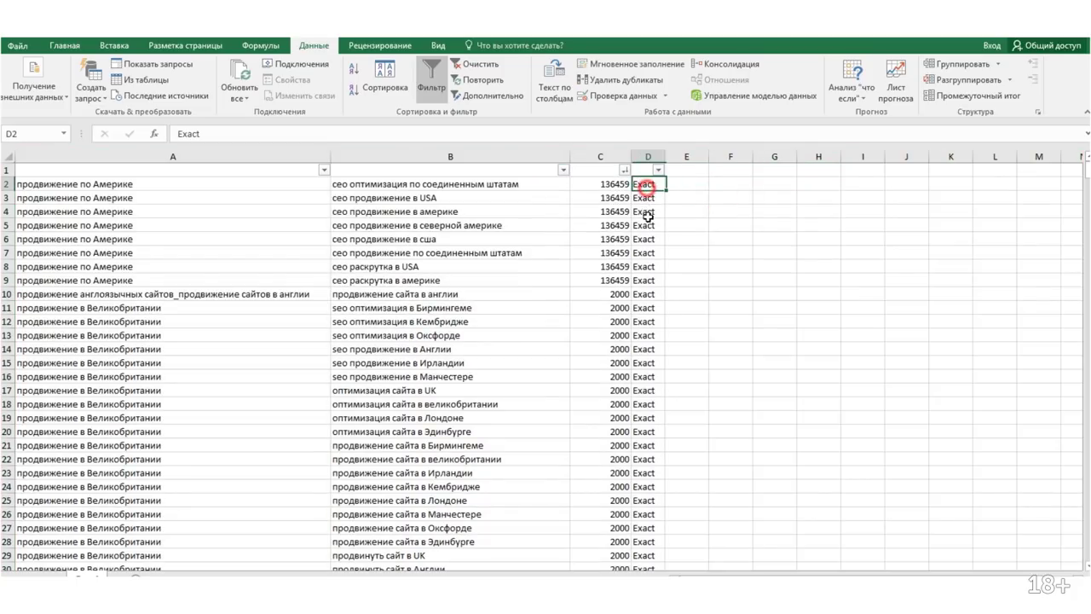
click(647, 239)
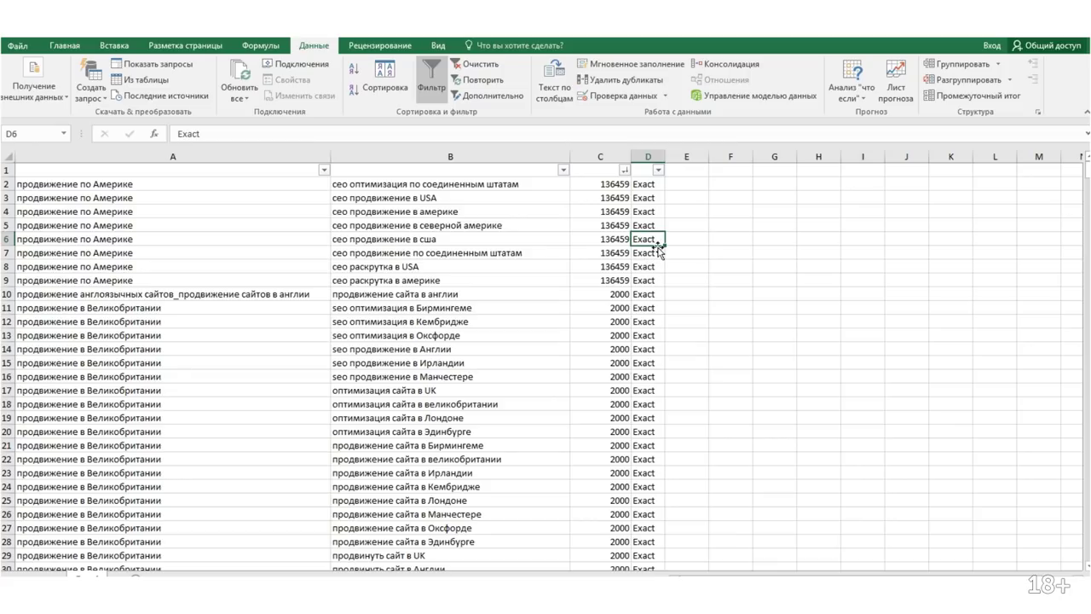
click(657, 183)
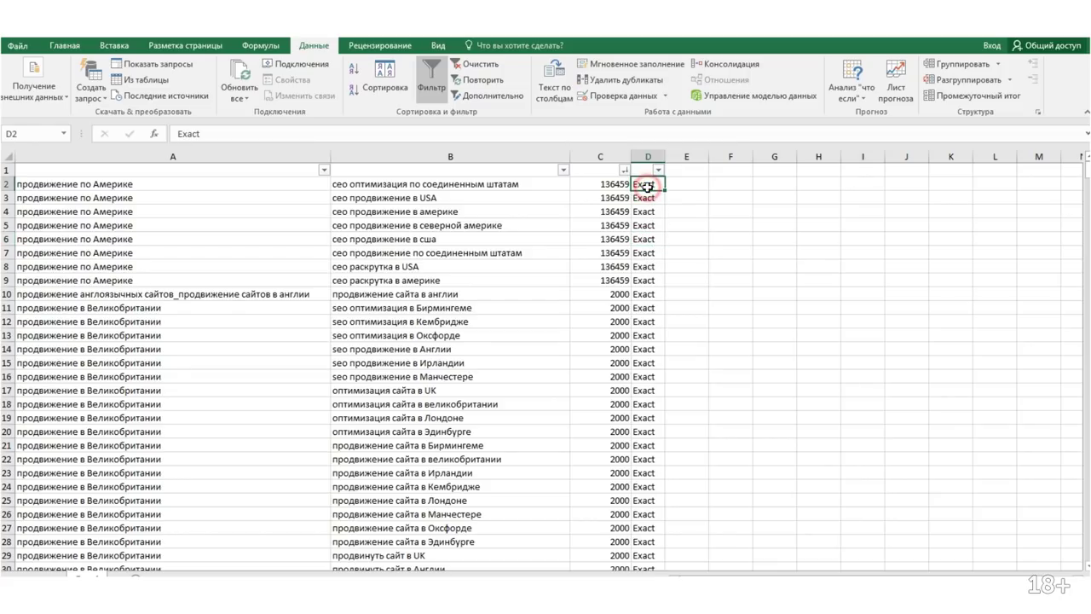
click(950, 225)
scroll(949, 187, down, 20)
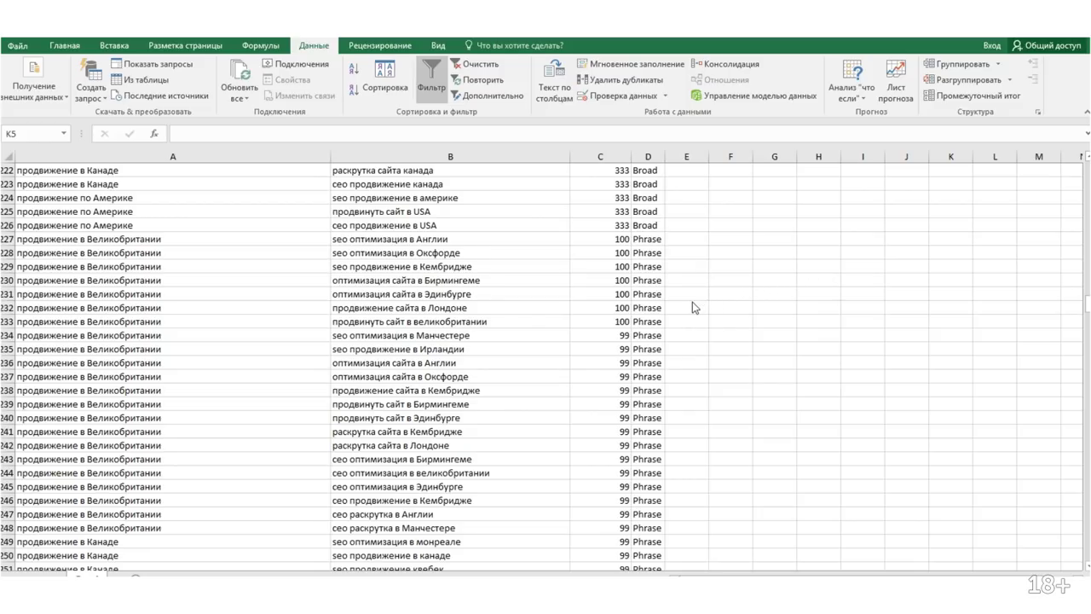
Inspect lower rows: volume 99 with Phrase in row 234, and Broad in row 483.
click(620, 335)
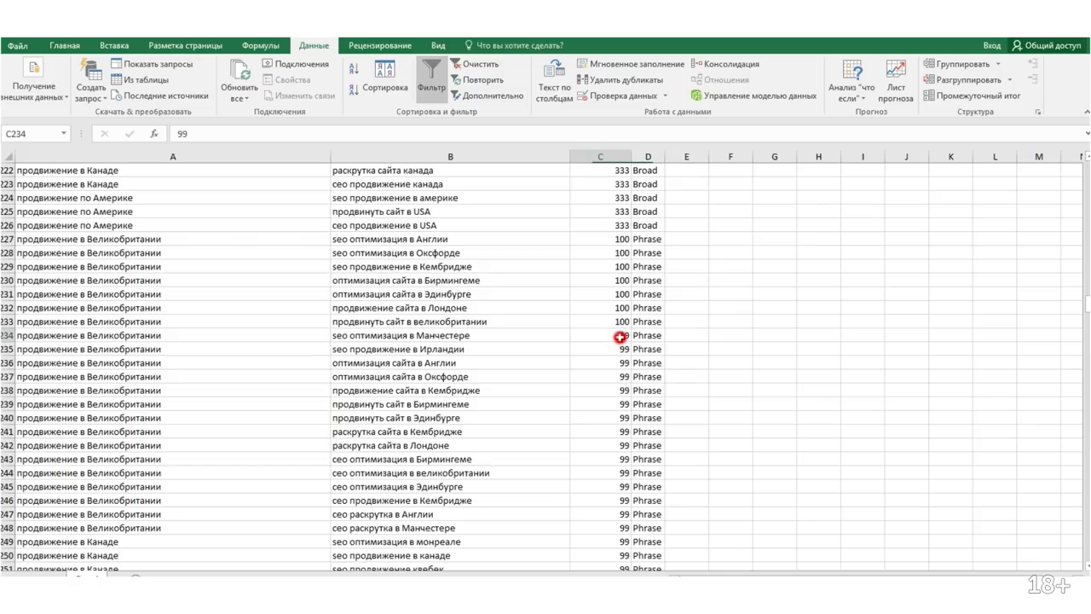
click(659, 335)
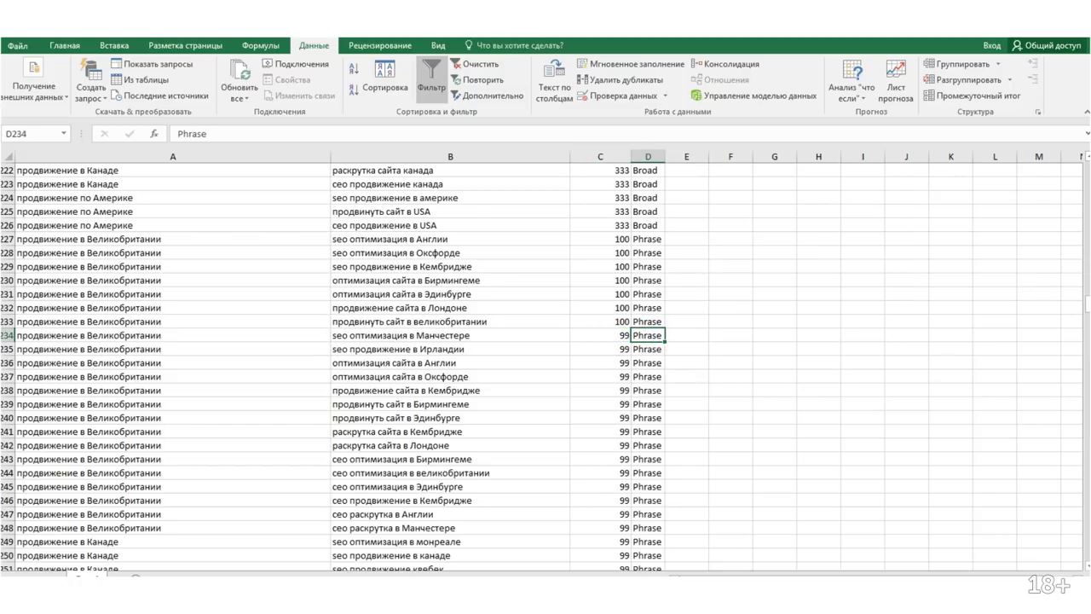
scroll(546, 366, down, 15)
scroll(546, 367, down, 20)
scroll(546, 367, down, 20)
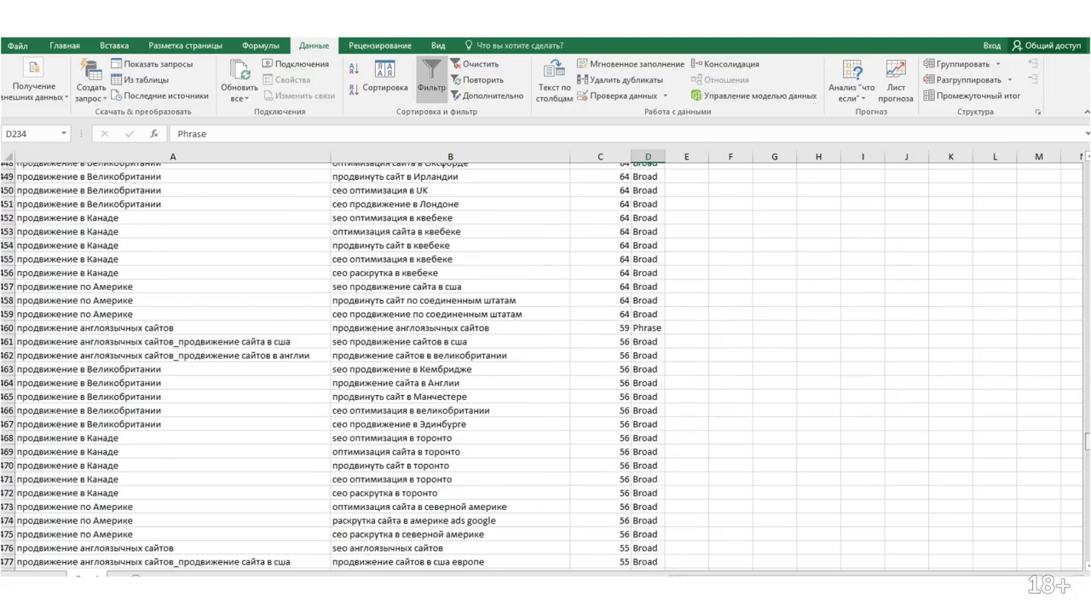
scroll(1063, 449, down, 5)
click(620, 441)
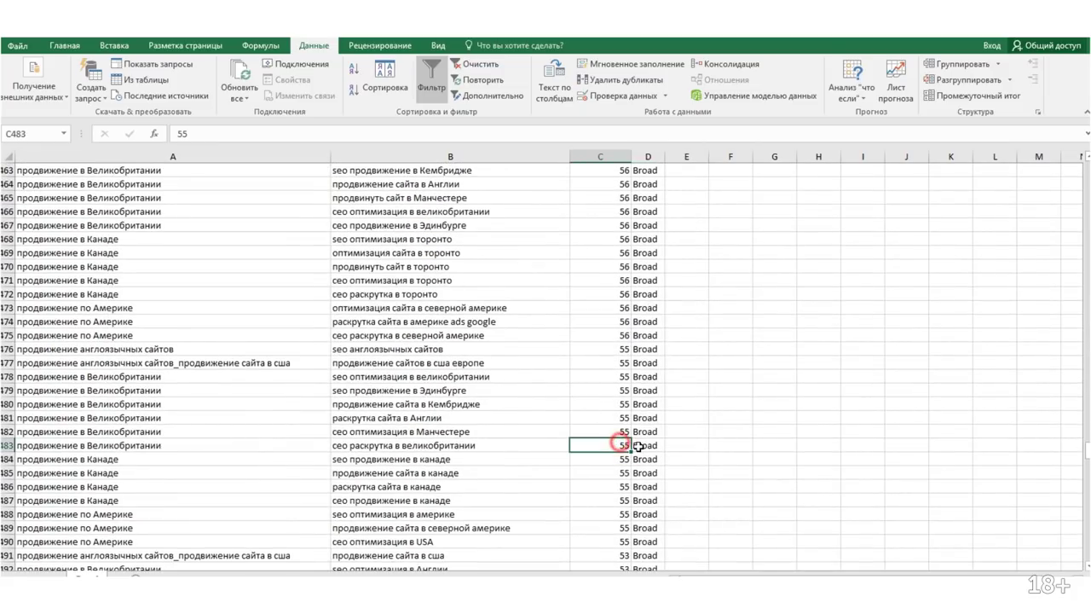
click(646, 445)
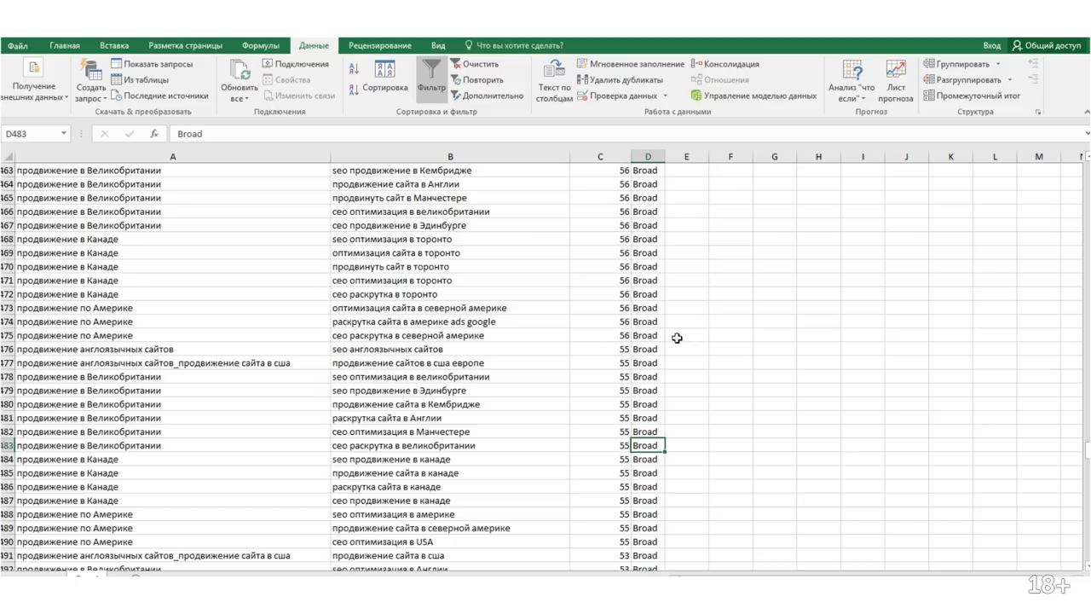
scroll(545, 367, up, 20)
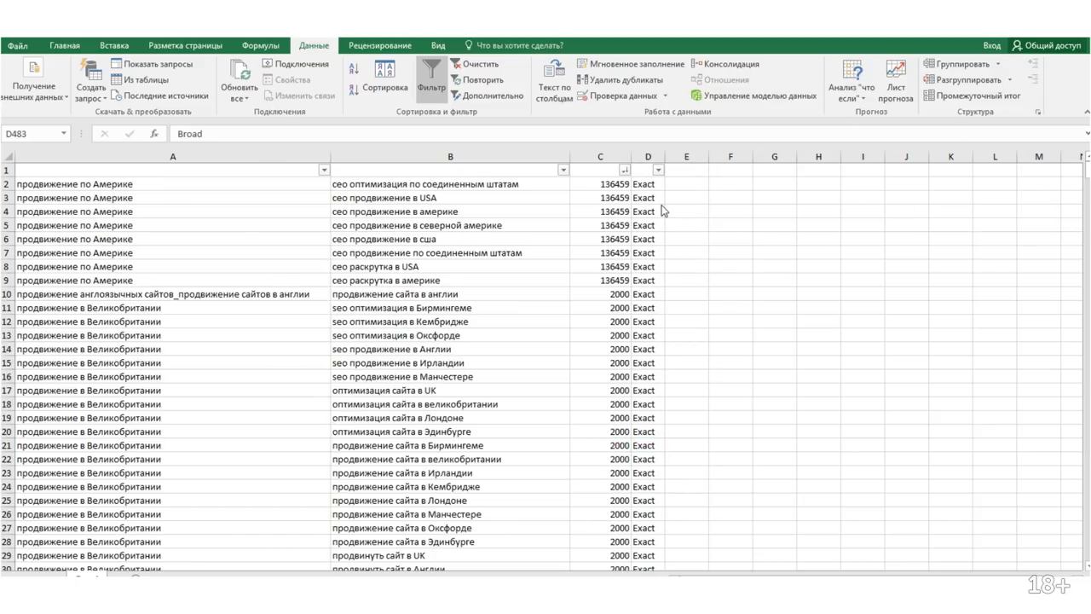
Re-sort the table alphabetically by column A and turn filtering off.
click(652, 198)
click(650, 237)
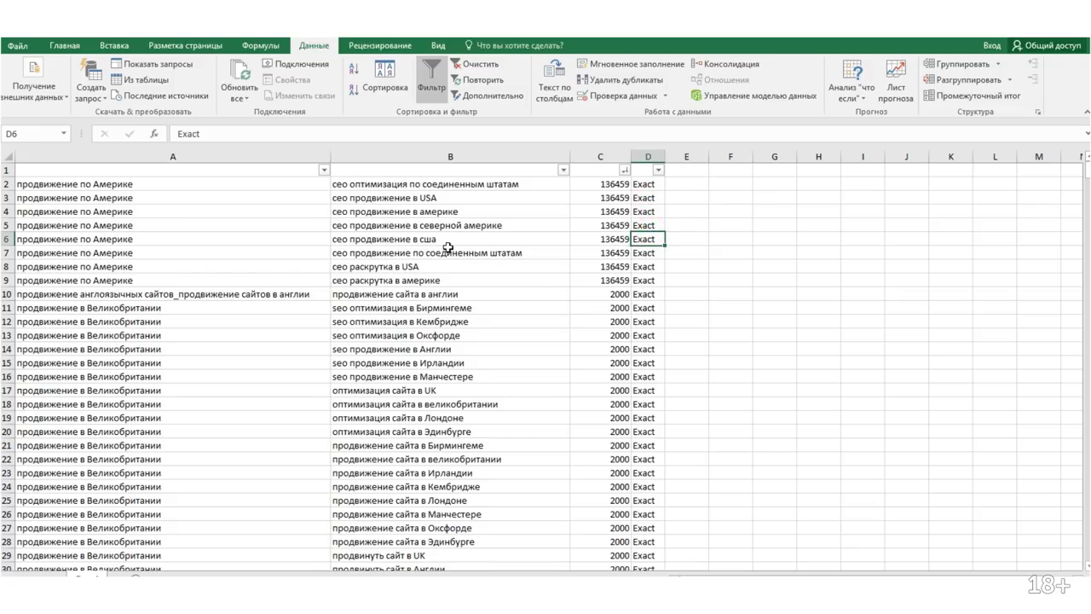
click(8, 155)
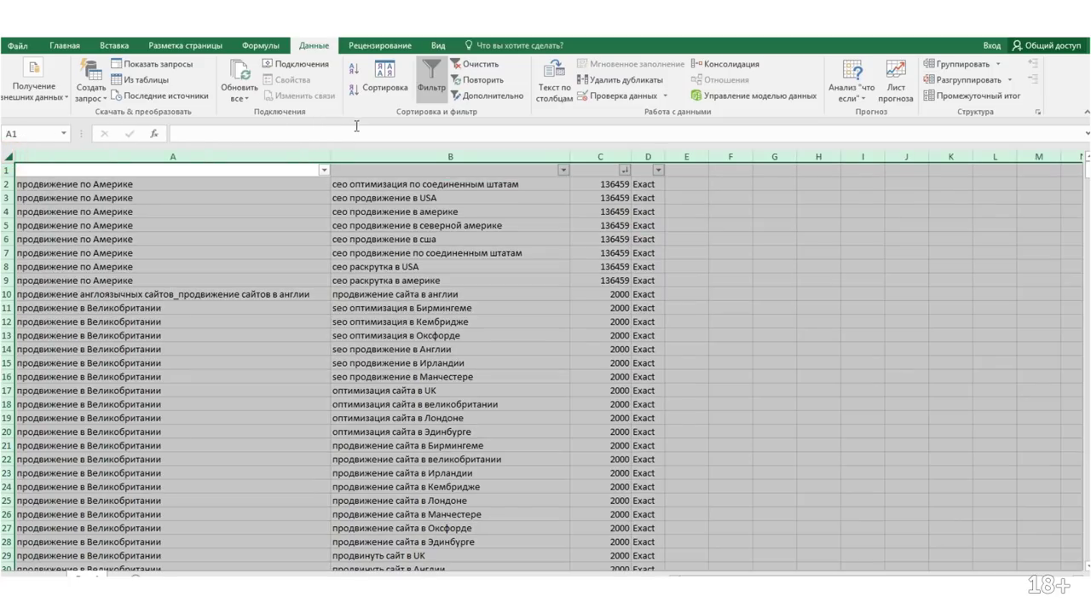
click(323, 169)
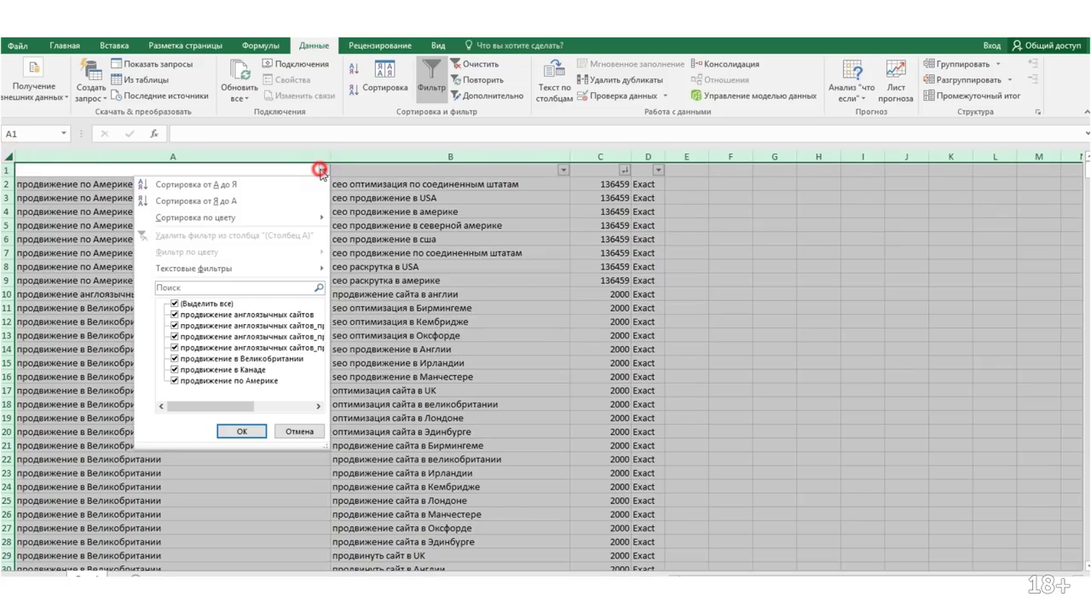
click(253, 186)
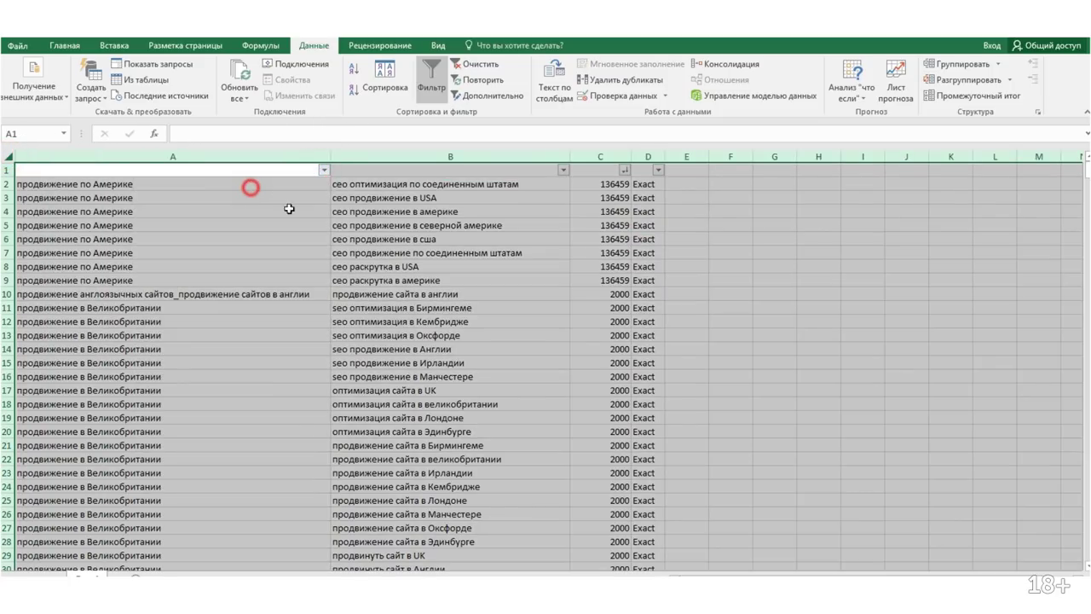
click(431, 94)
click(442, 239)
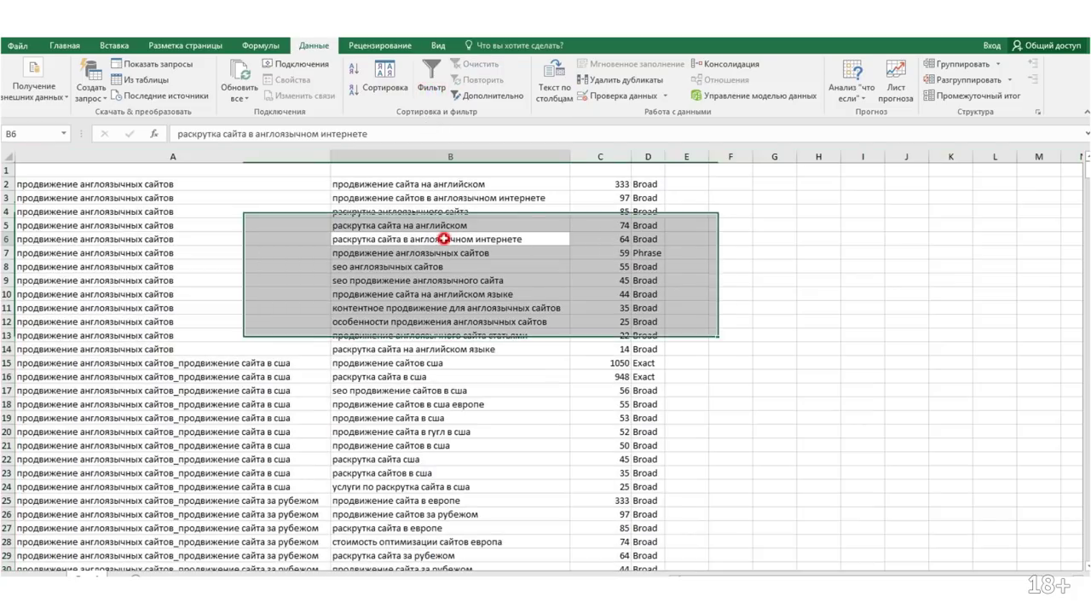
Delete the volume column so the match types sit in column C.
click(619, 187)
click(601, 351)
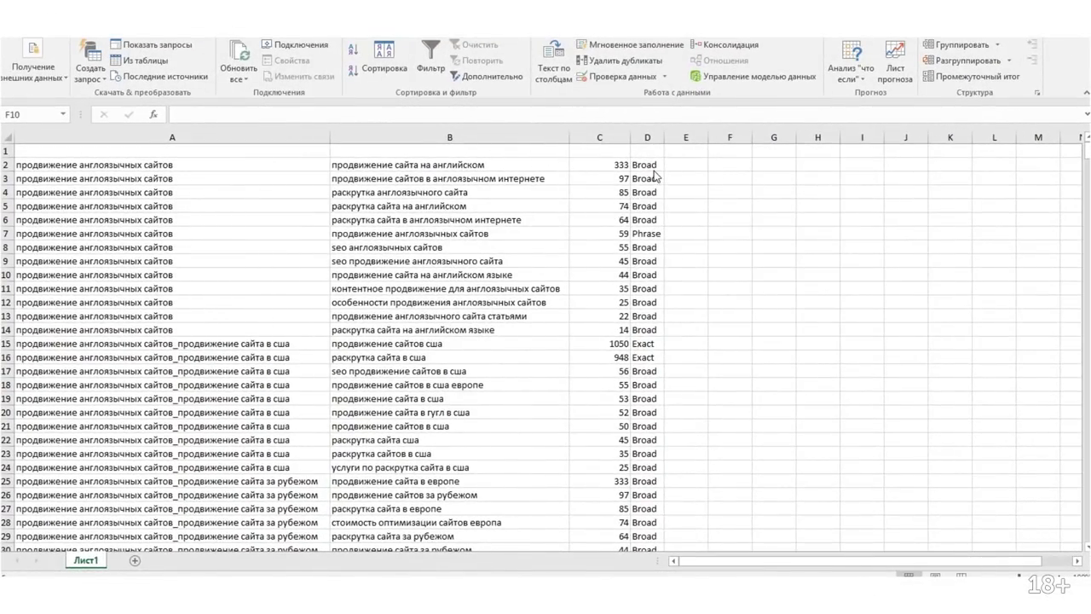
click(652, 165)
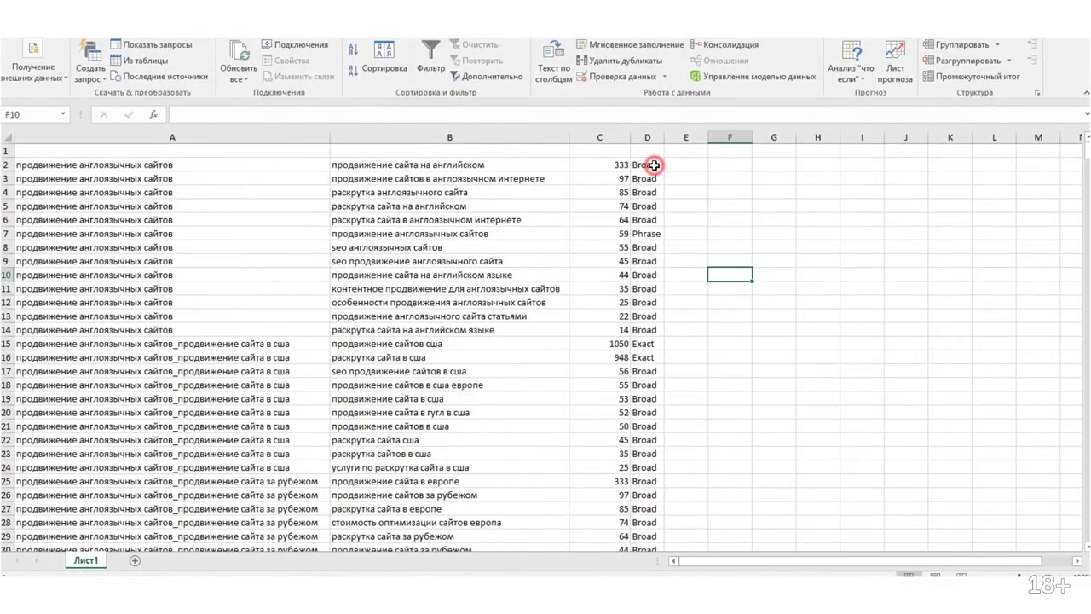
click(650, 207)
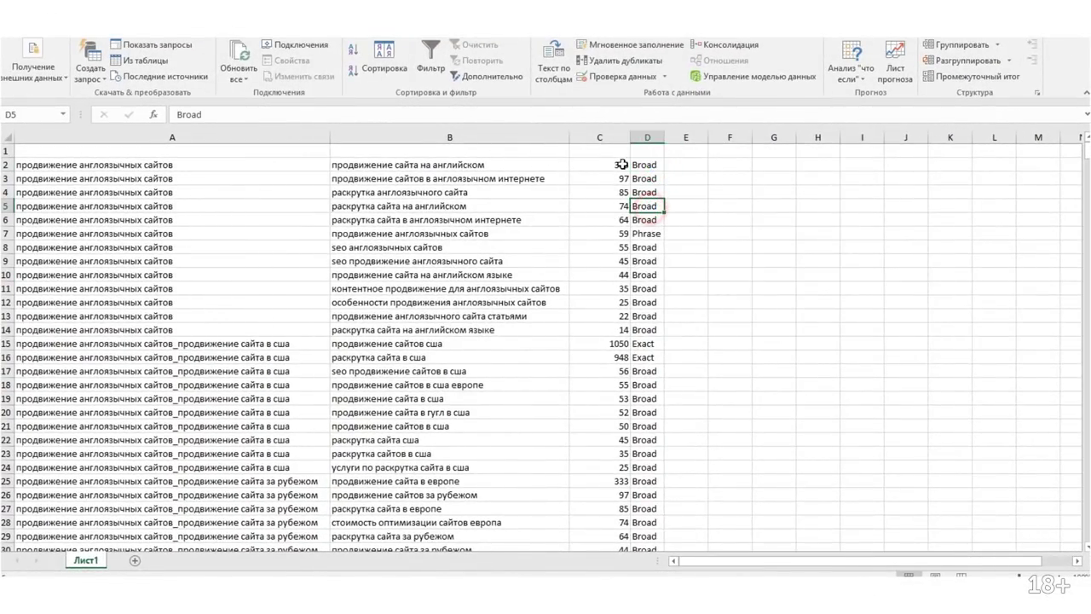
click(614, 135)
right_click(614, 134)
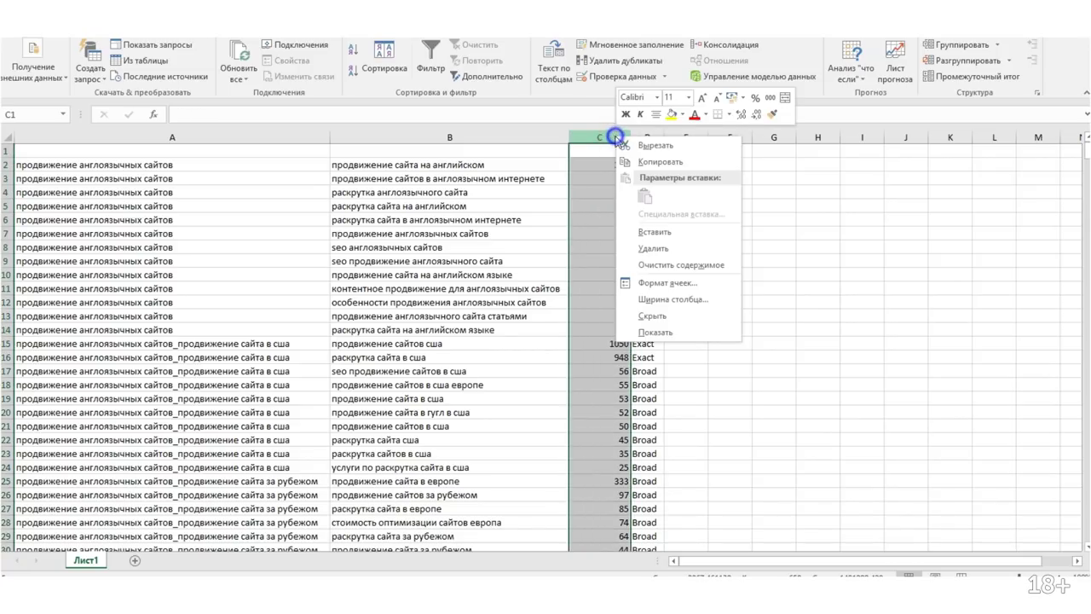
click(651, 247)
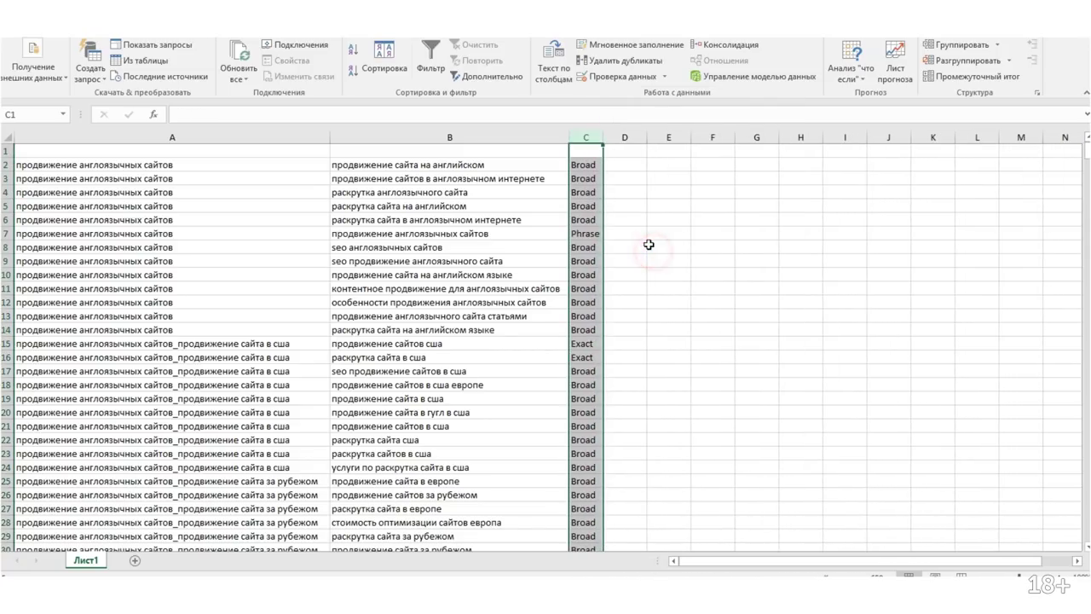
click(636, 209)
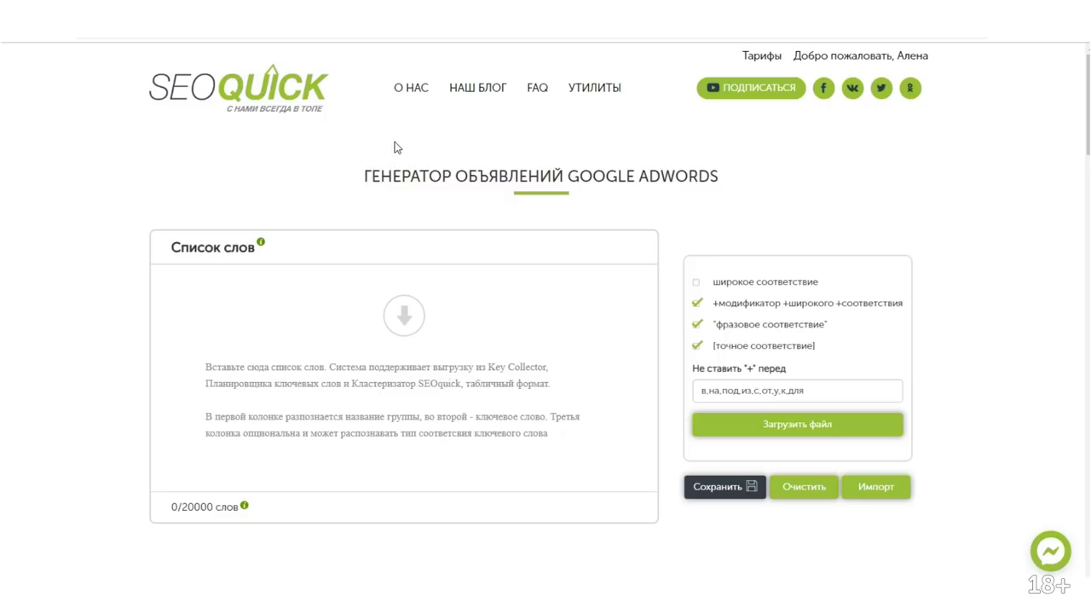
Upload Тест 3 from the Desktop as the keyword list, loading 657 keywords.
click(400, 321)
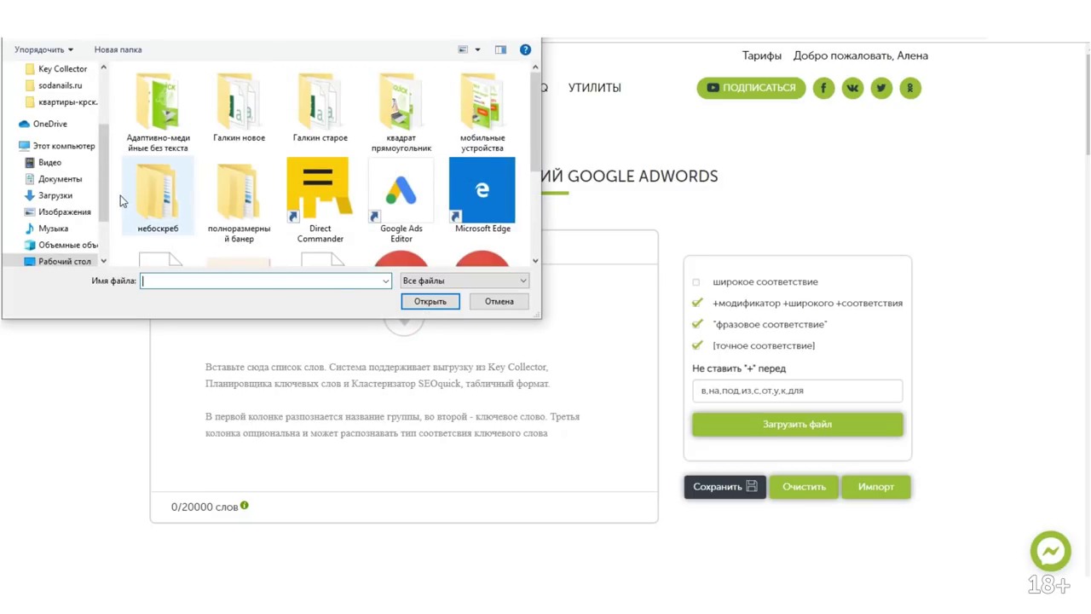
click(65, 263)
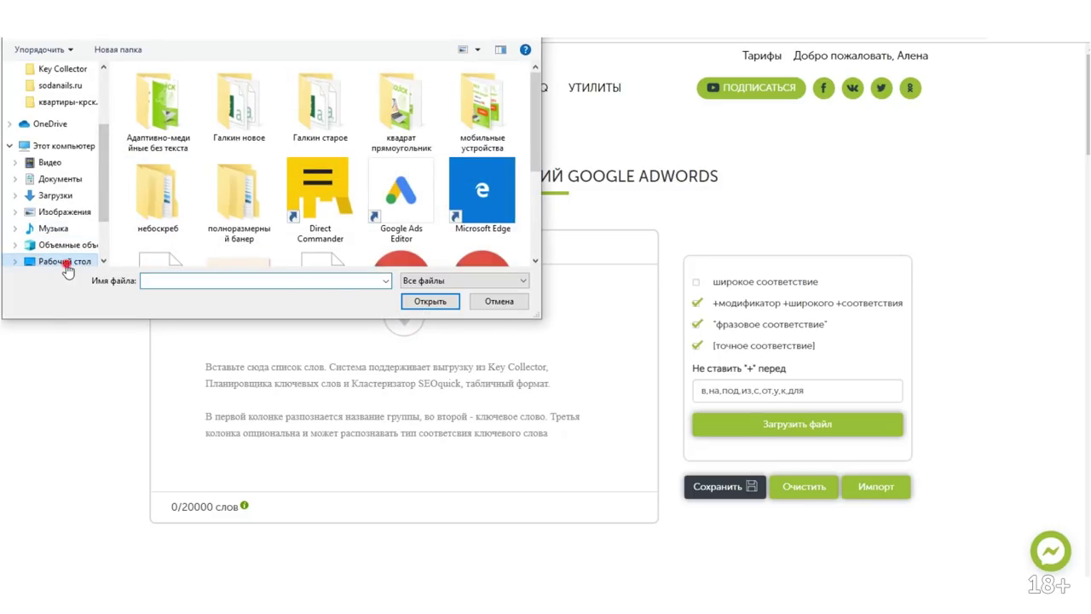
scroll(382, 168, down, 5)
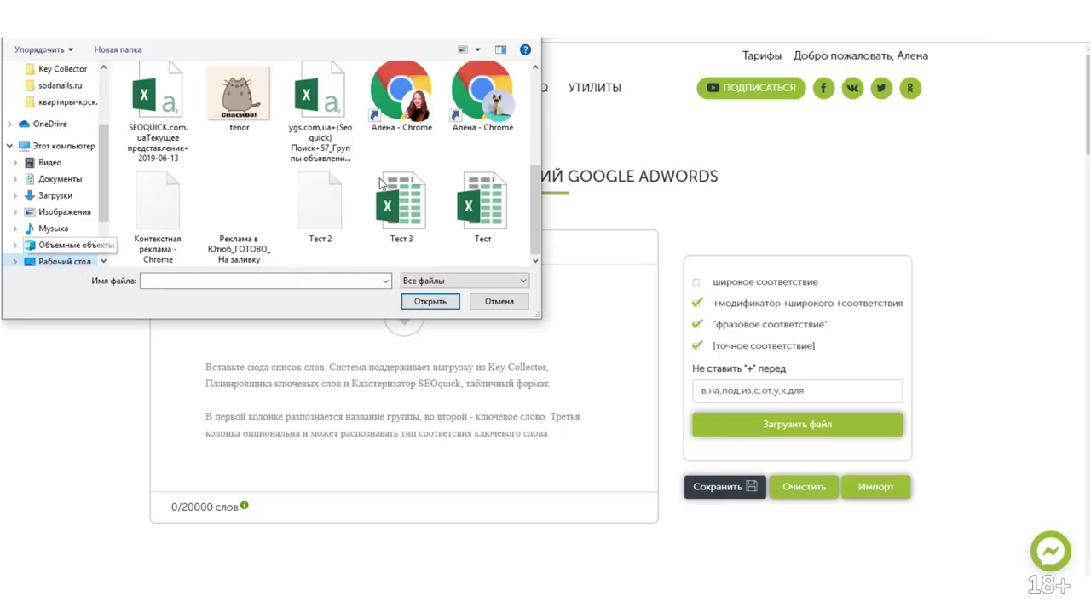
click(401, 227)
click(429, 300)
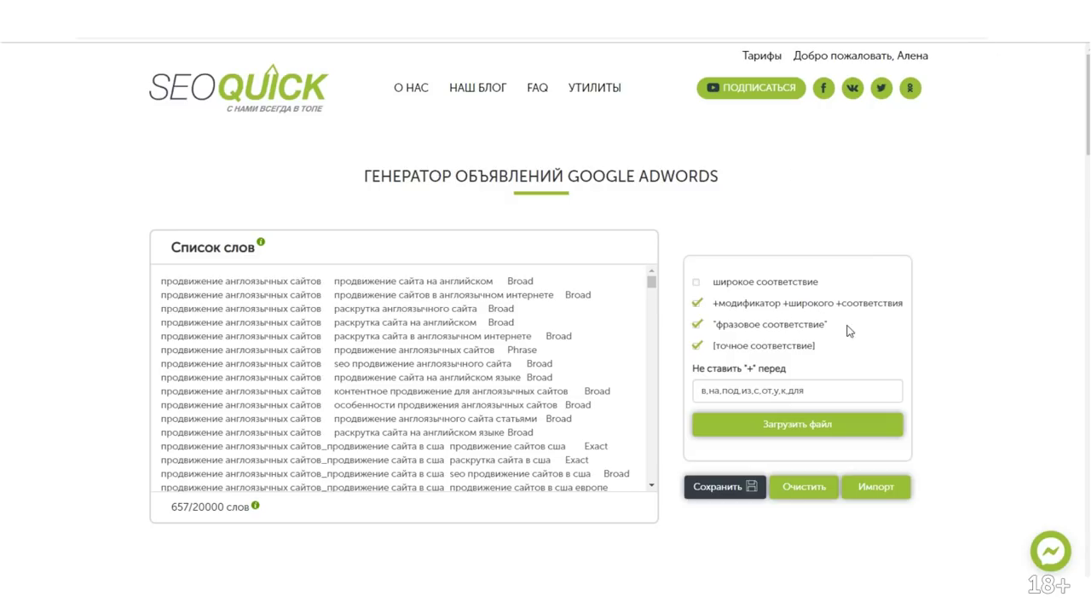
scroll(936, 337, down, 1)
scroll(936, 338, down, 2)
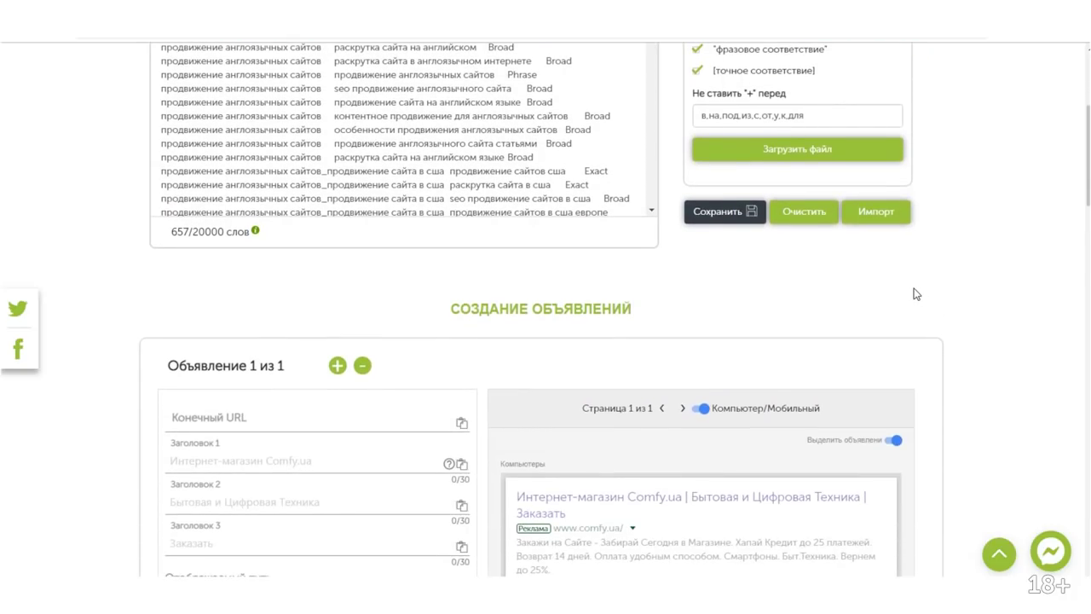
Fill the first ad's headlines (Продвижение Сайта в Европе), URL and two descriptions.
scroll(912, 294, down, 2)
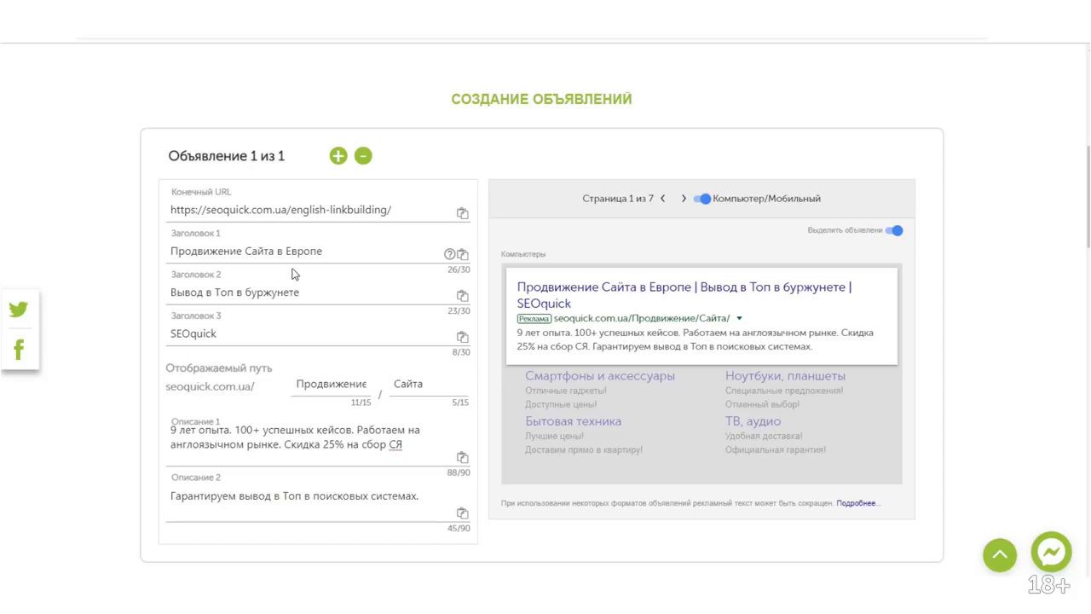
click(324, 254)
Scroll down to the БАЛАНС СЛОВ section showing the first ad's score of 3.
scroll(469, 399, down, 1)
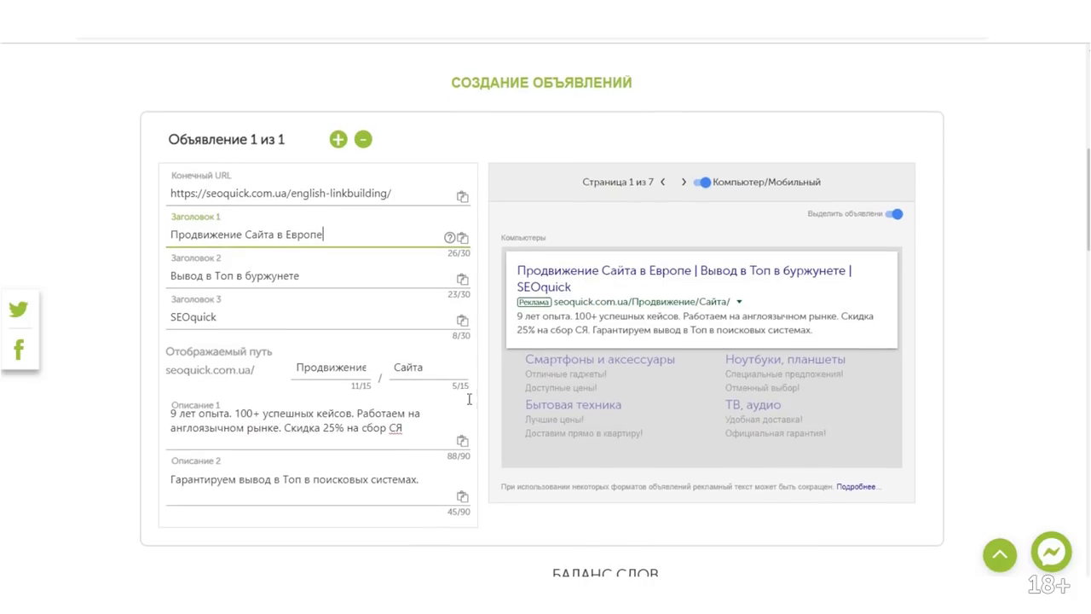
scroll(469, 399, down, 1)
scroll(511, 409, down, 2)
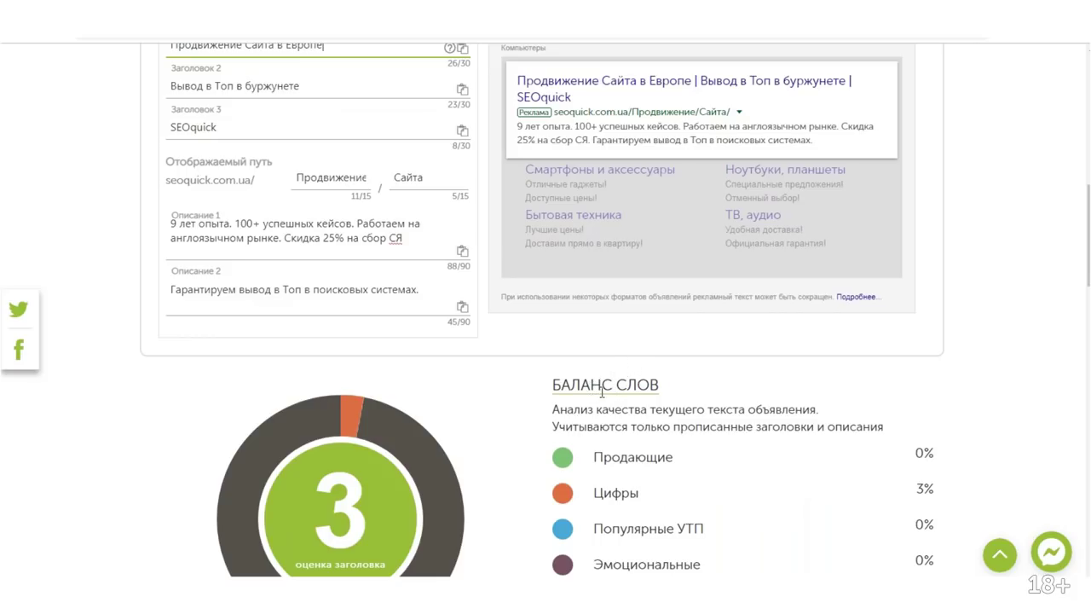
scroll(532, 393, down, 1)
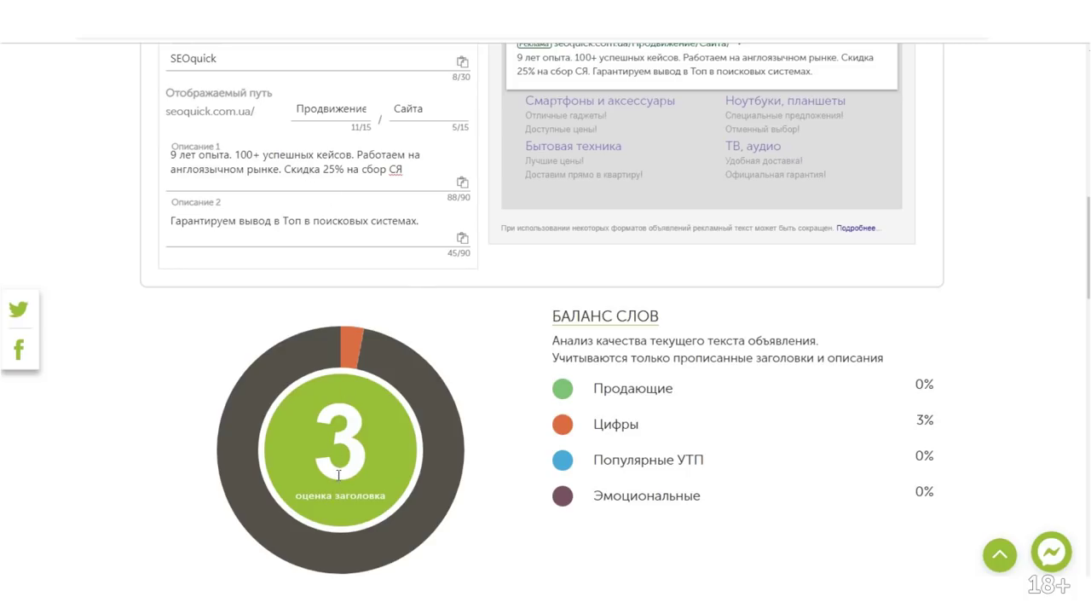
click(437, 227)
Append 'Будьте лучшими-заказывайте у лучших' to Описание 2 and rescore the ad to 6.
text(Будьте лучшими-заказывайте у лучших)
click(528, 394)
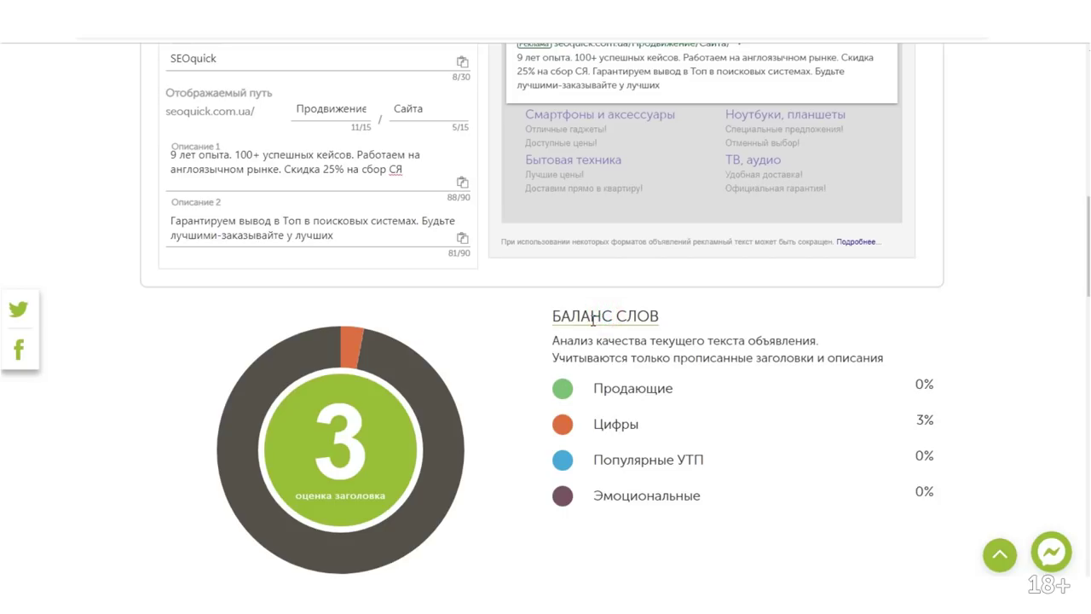
click(377, 234)
click(663, 292)
click(429, 430)
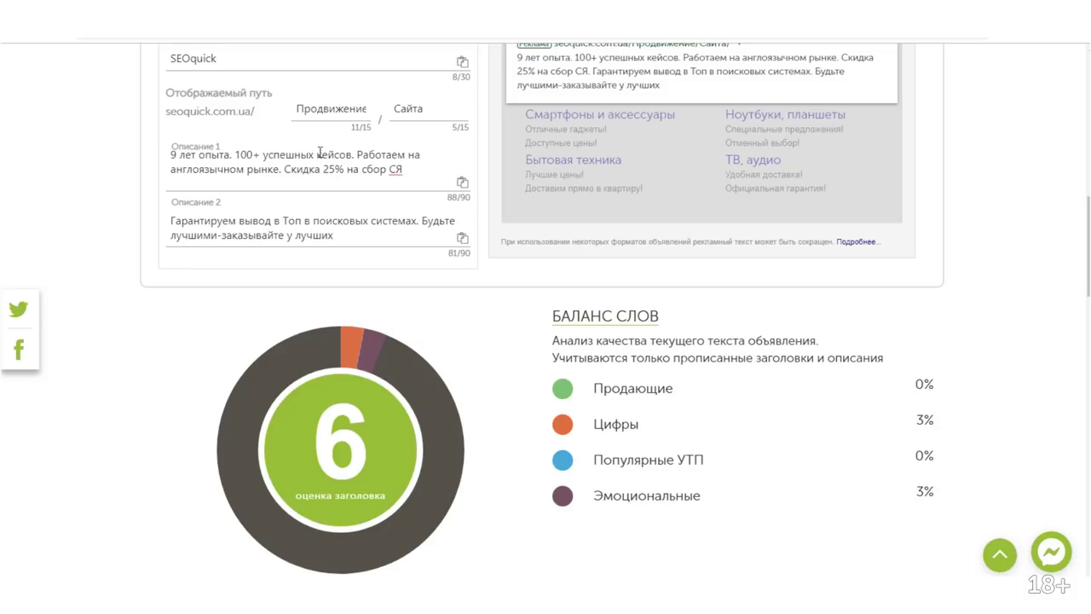
click(349, 233)
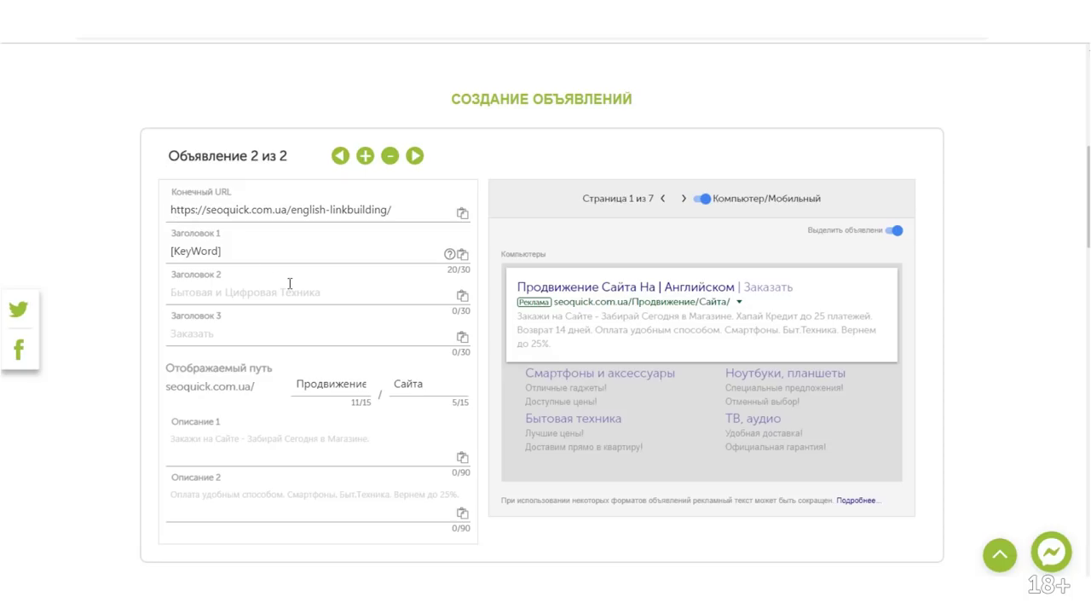
Change ad 2's first headline to [KeyWord3] and fill its other headlines, path and descriptions.
click(219, 252)
text(2)
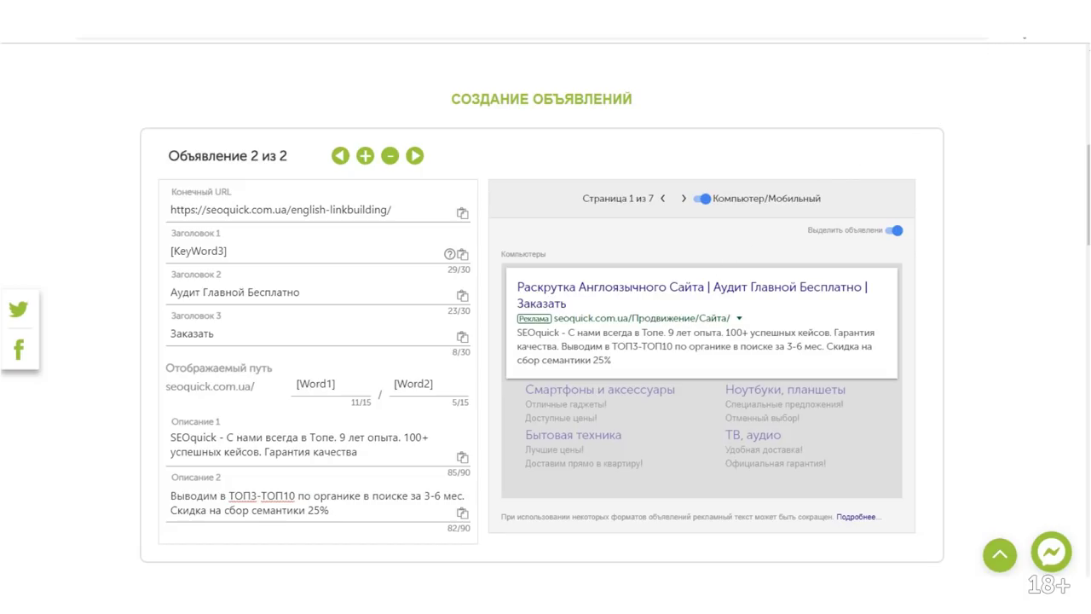
Scroll past the БАЛАНС СЛОВ chart to the sitelinks showing the Услуги link.
scroll(552, 301, down, 3)
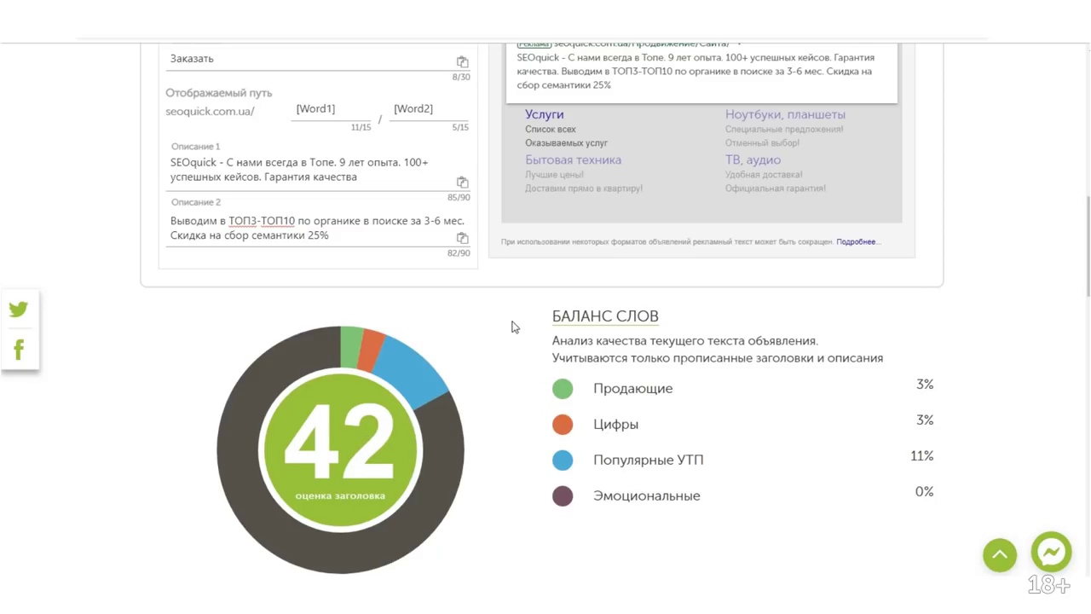
scroll(511, 334, down, 3)
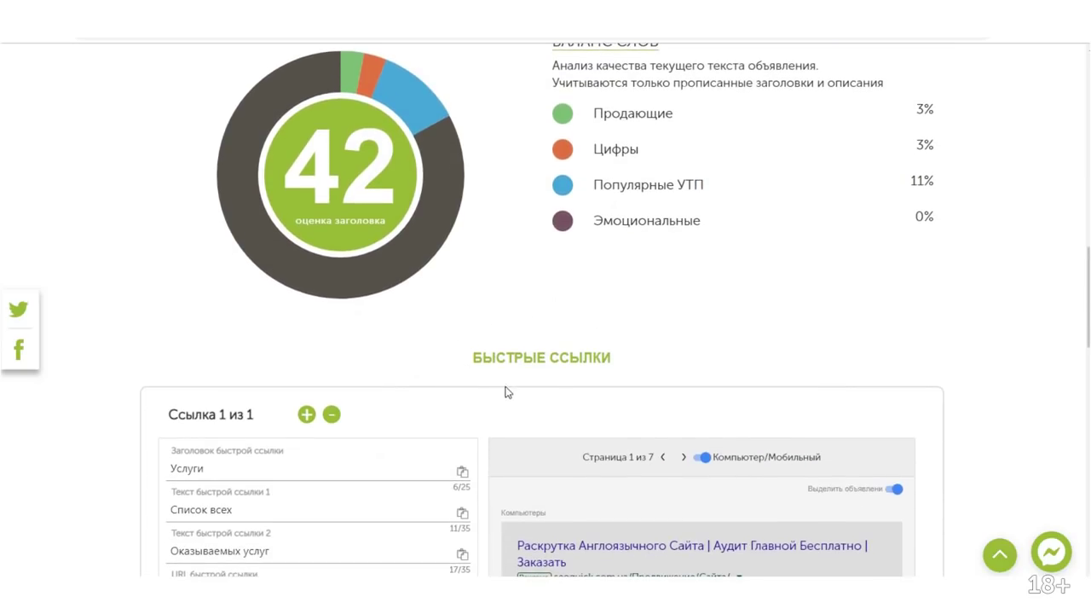
scroll(489, 355, down, 1)
scroll(488, 355, down, 2)
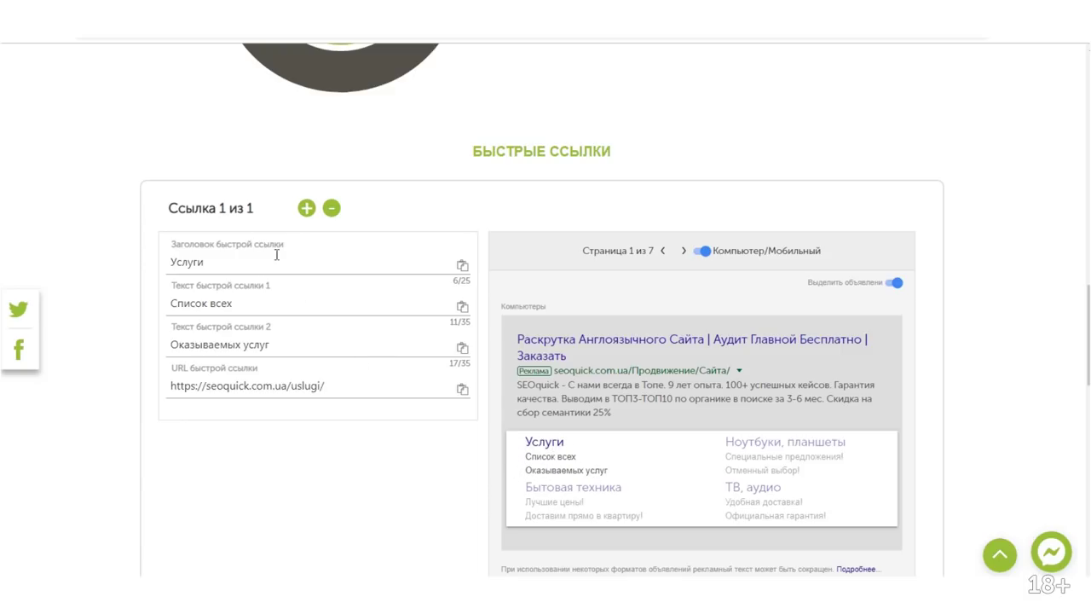
Add sitelinks Услуги, FAQ, Наши работы and О нас, then review all seven ad previews.
click(306, 210)
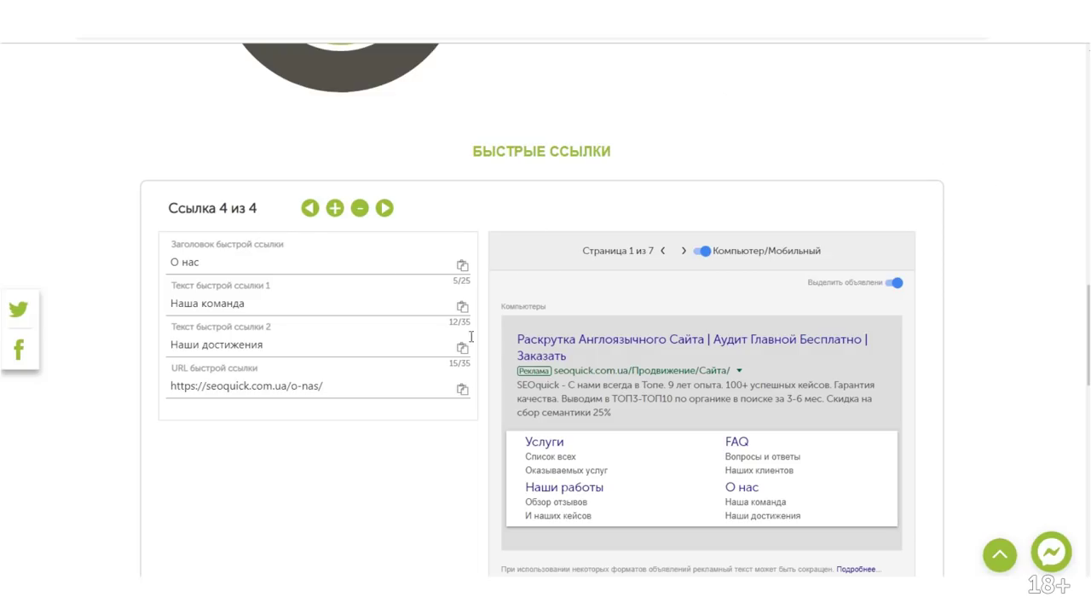
scroll(870, 303, down, 1)
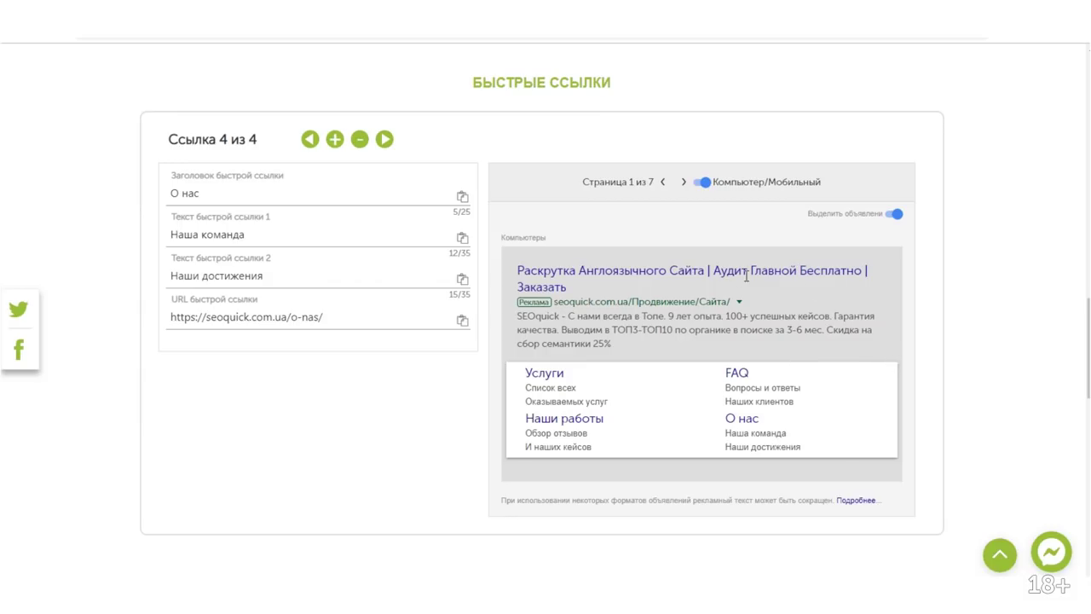
click(683, 182)
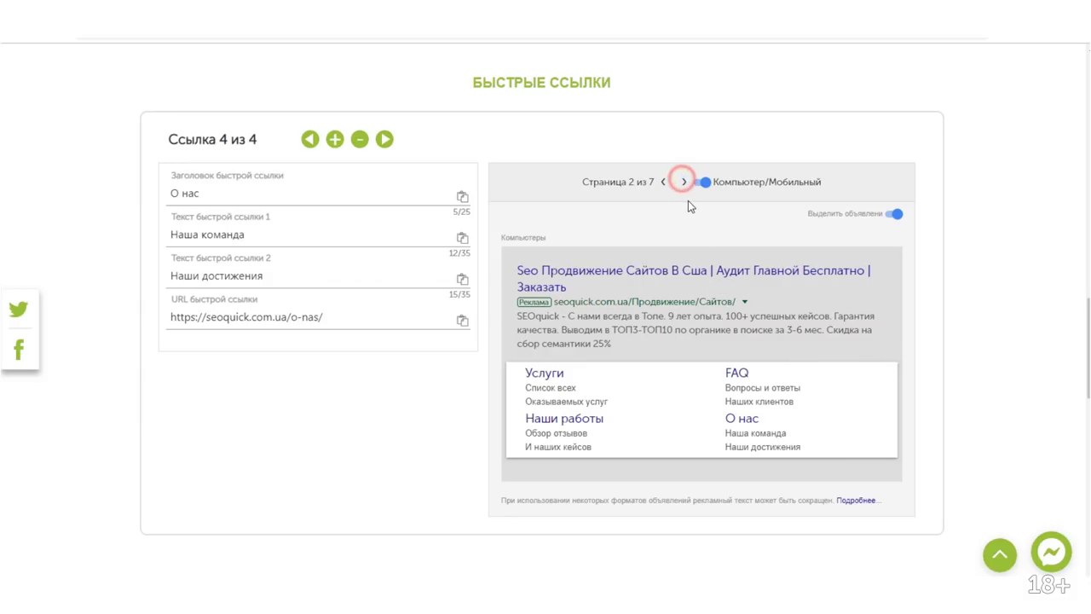
click(683, 182)
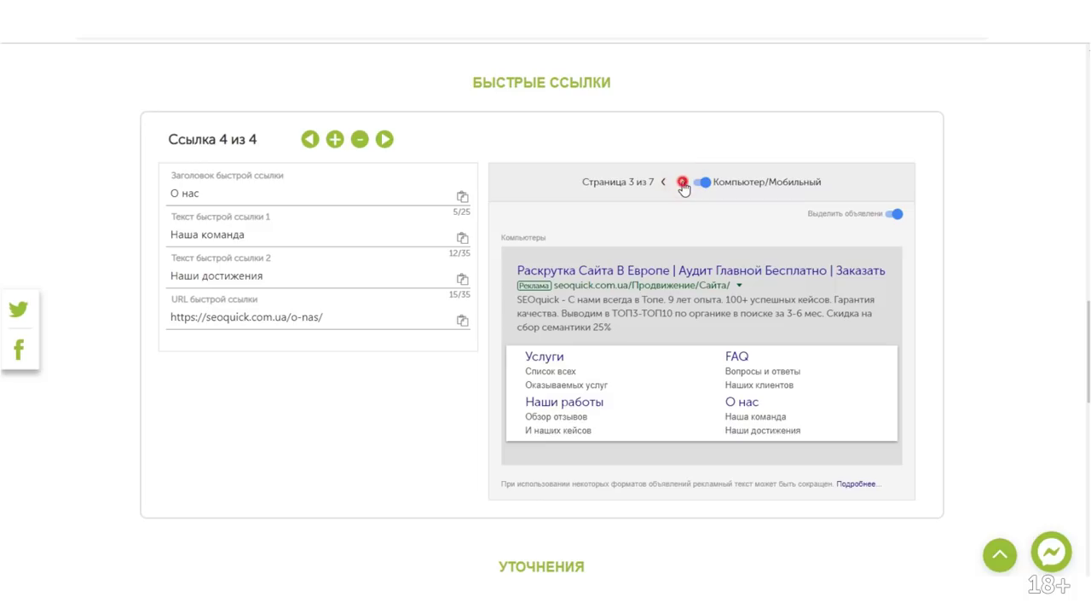
click(683, 182)
click(683, 182)
click(683, 183)
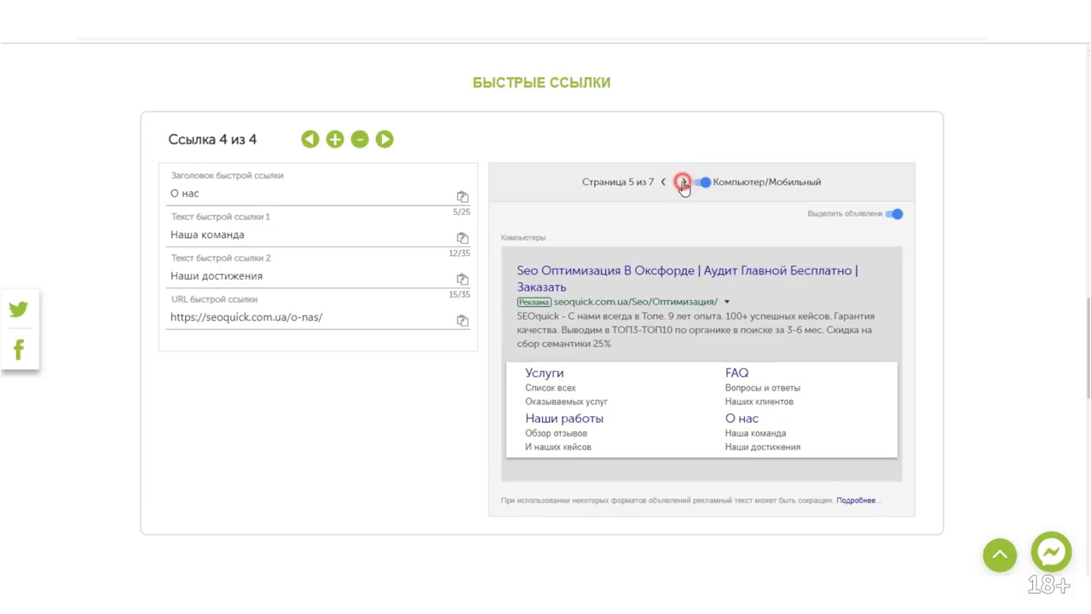
click(683, 182)
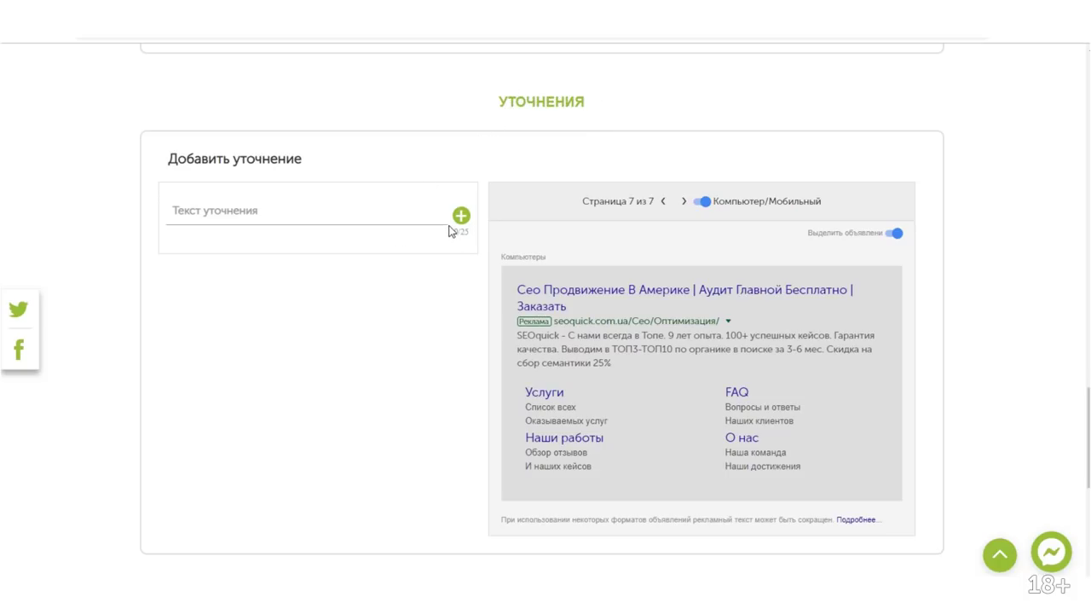
click(422, 215)
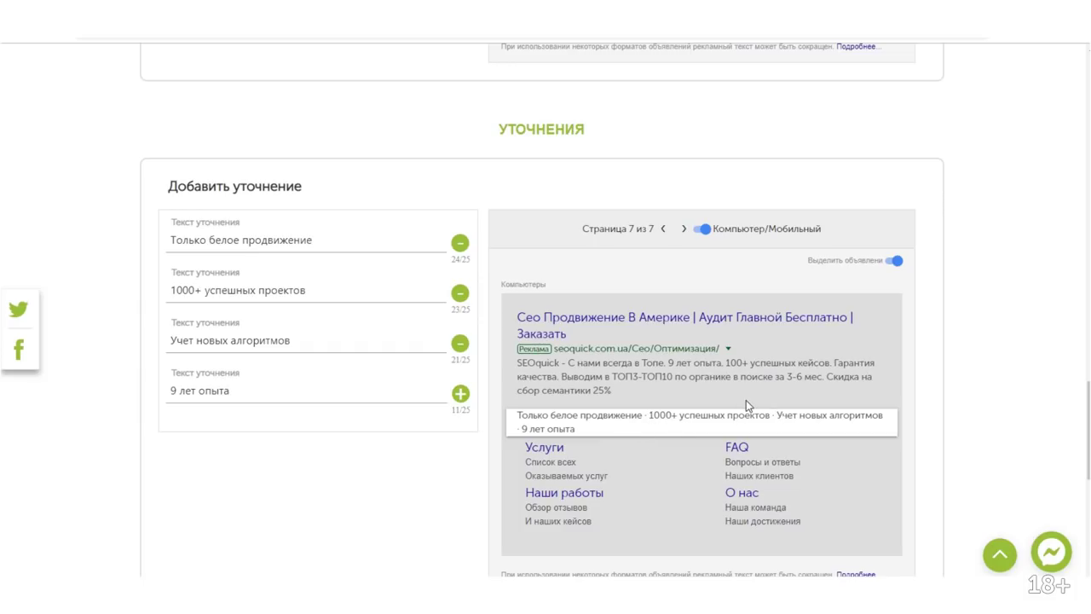
scroll(742, 418, down, 2)
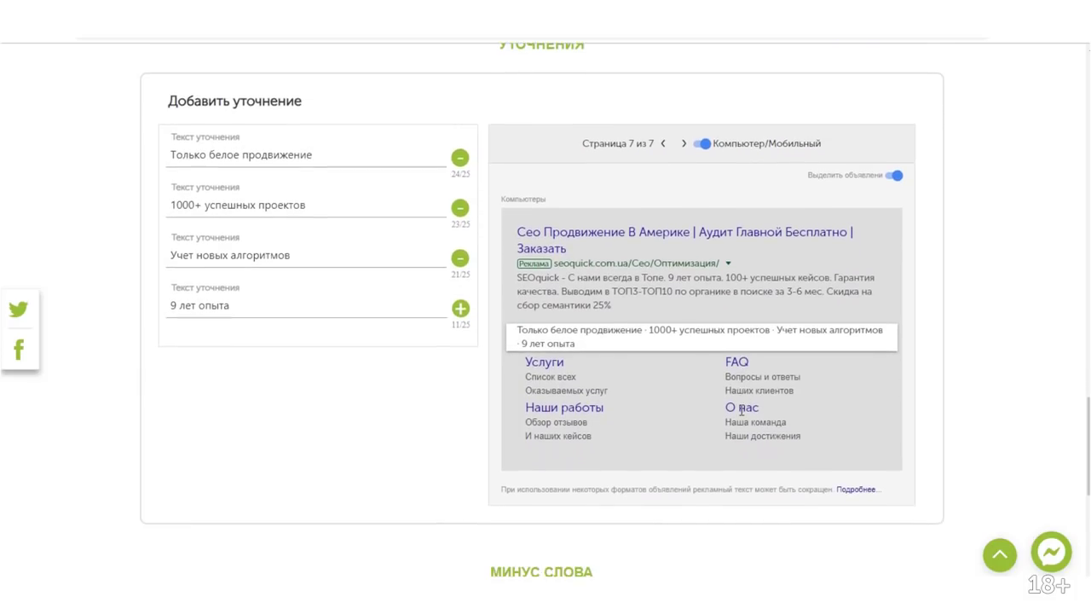
scroll(743, 416, down, 6)
scroll(682, 412, down, 2)
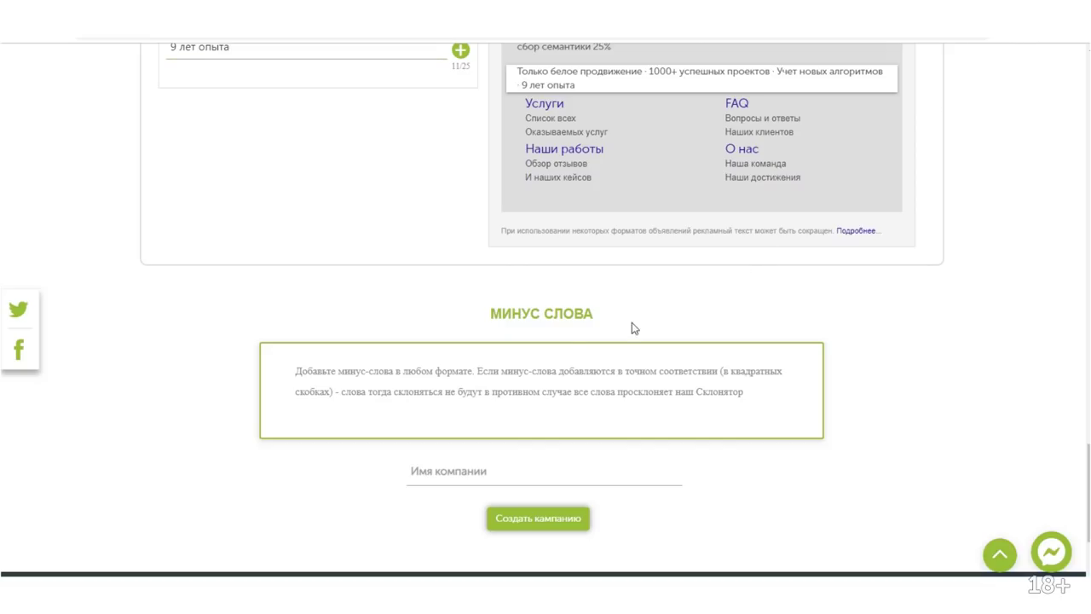
Paste the list of minus words into the minus-words field.
click(480, 387)
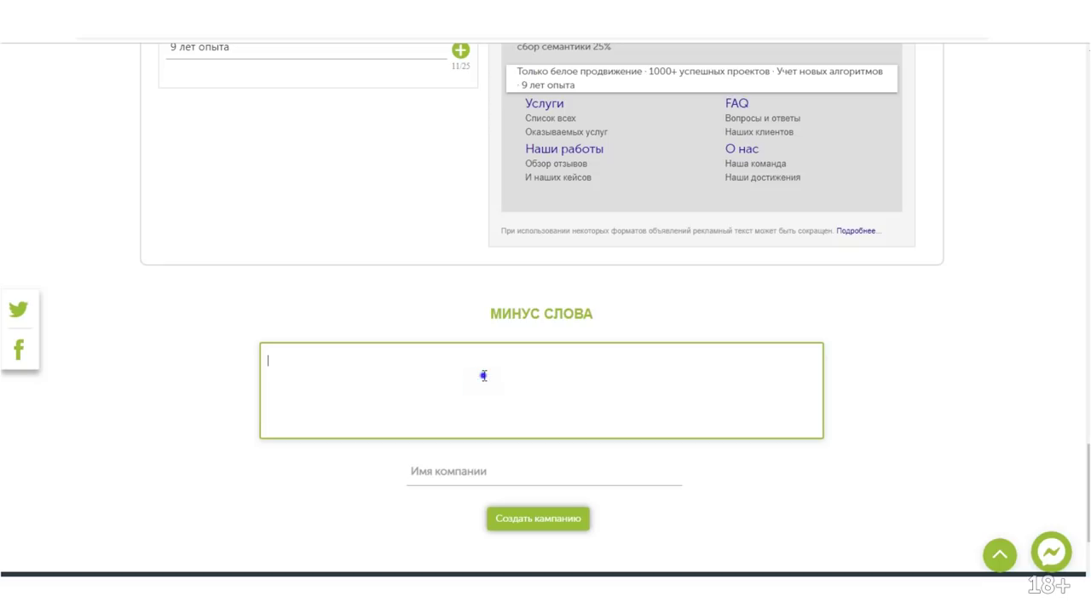
right_click(485, 379)
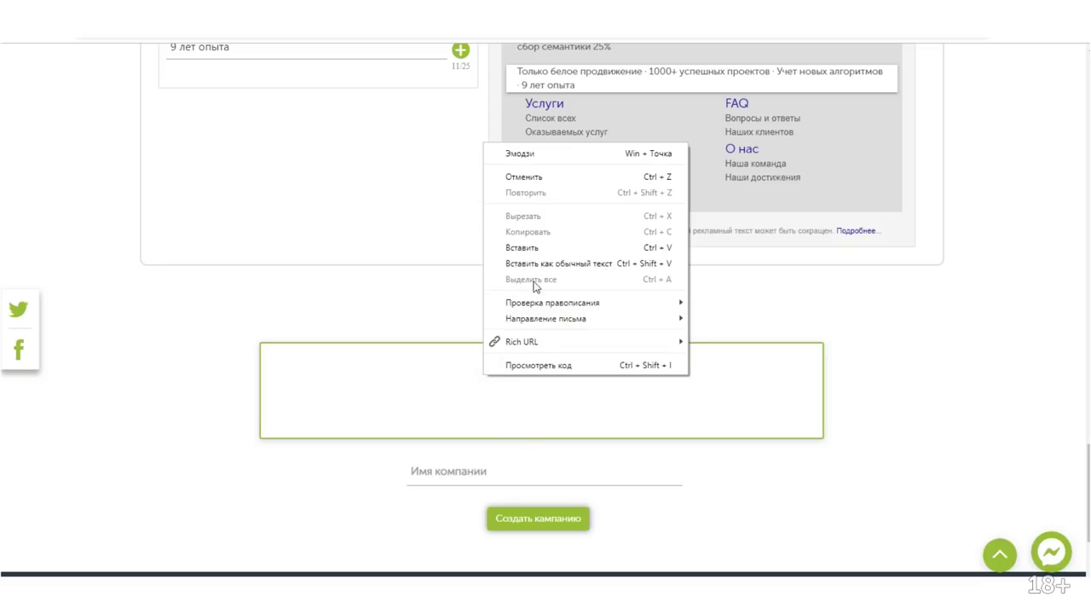
click(530, 247)
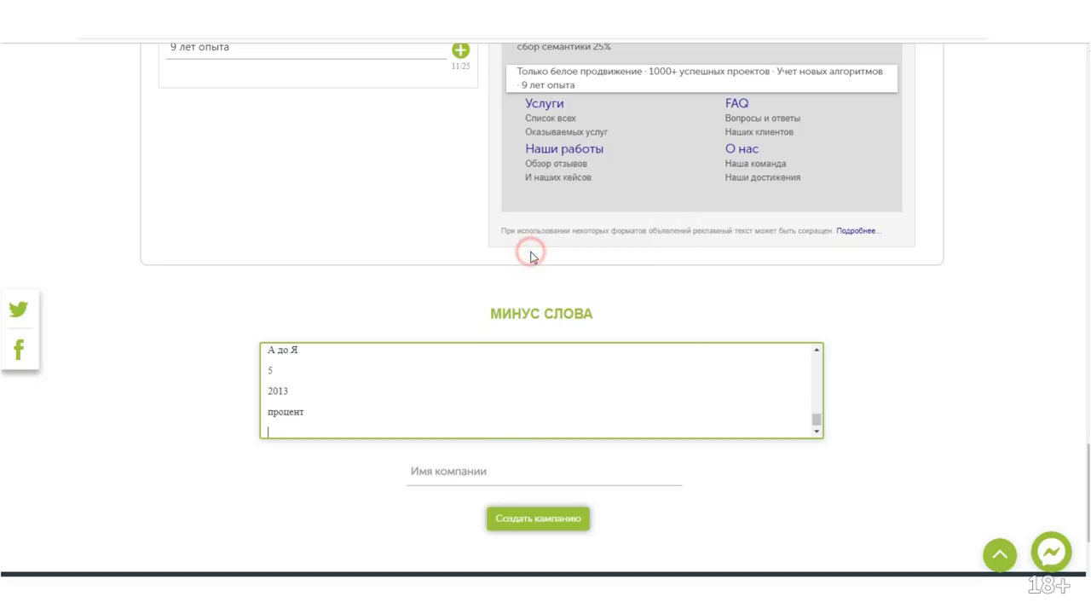
Name the campaign {Поиск Тест} and generate the campaign table.
click(484, 467)
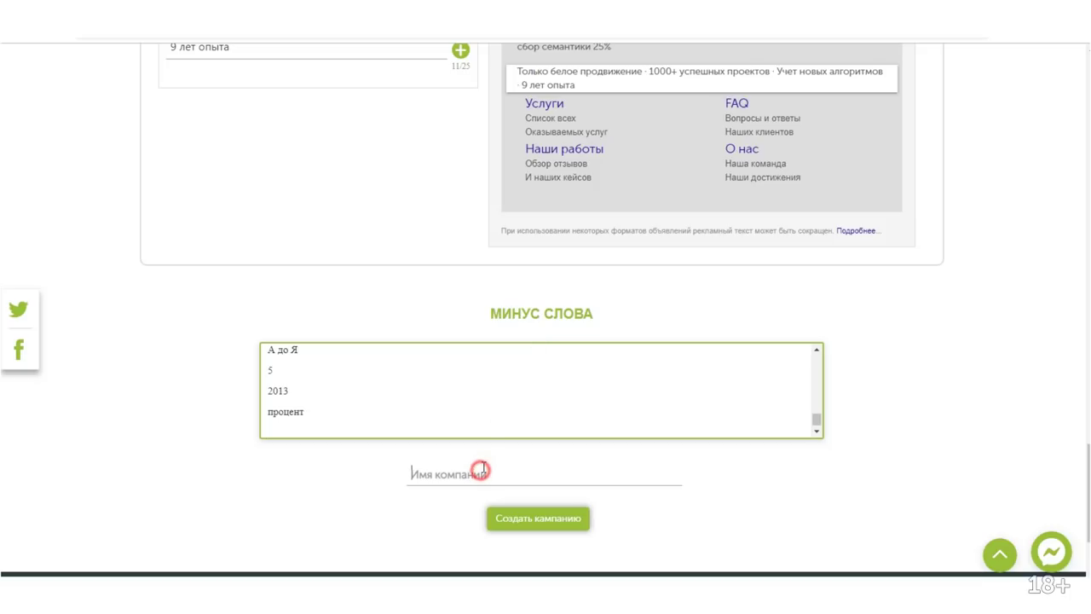
text({})
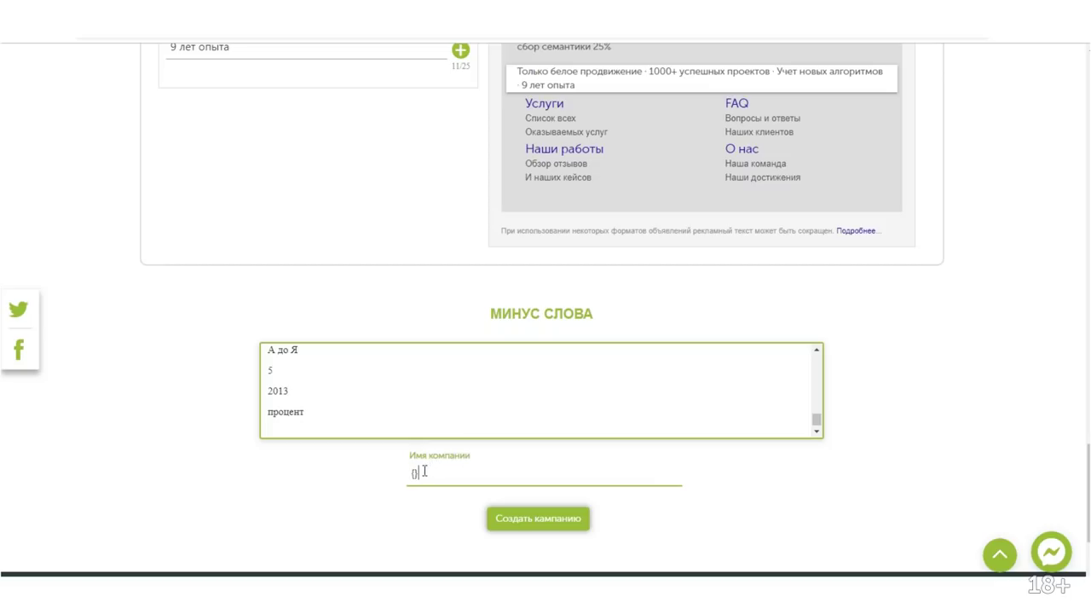
click(414, 473)
text(ключ)
key(BackSpace)
key(BackSpace)
key(BackSpace)
text(Поиск Тест)
scroll(558, 530, down, 3)
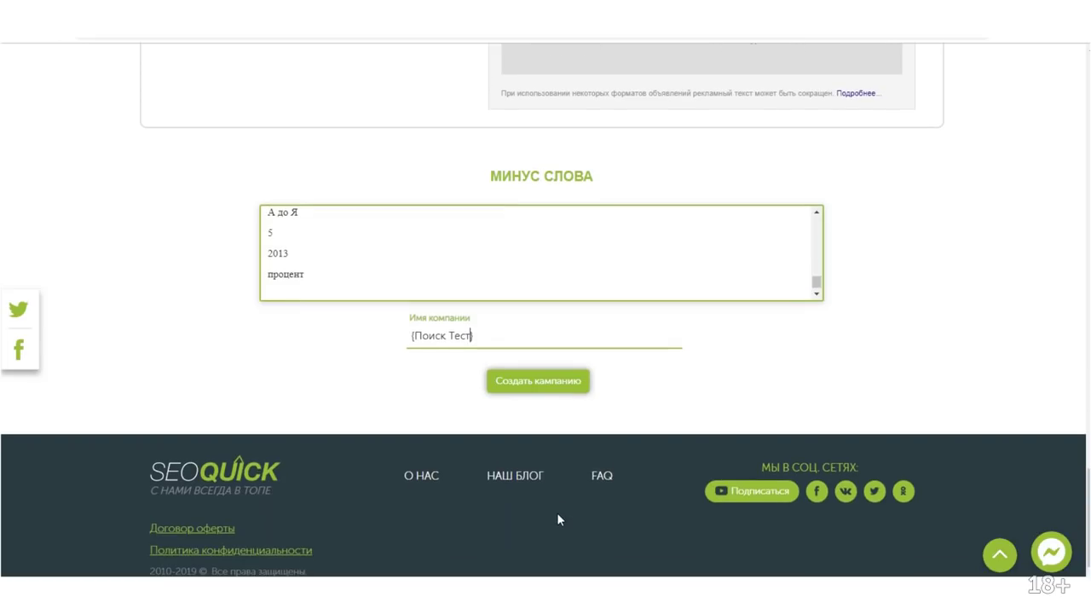
click(549, 385)
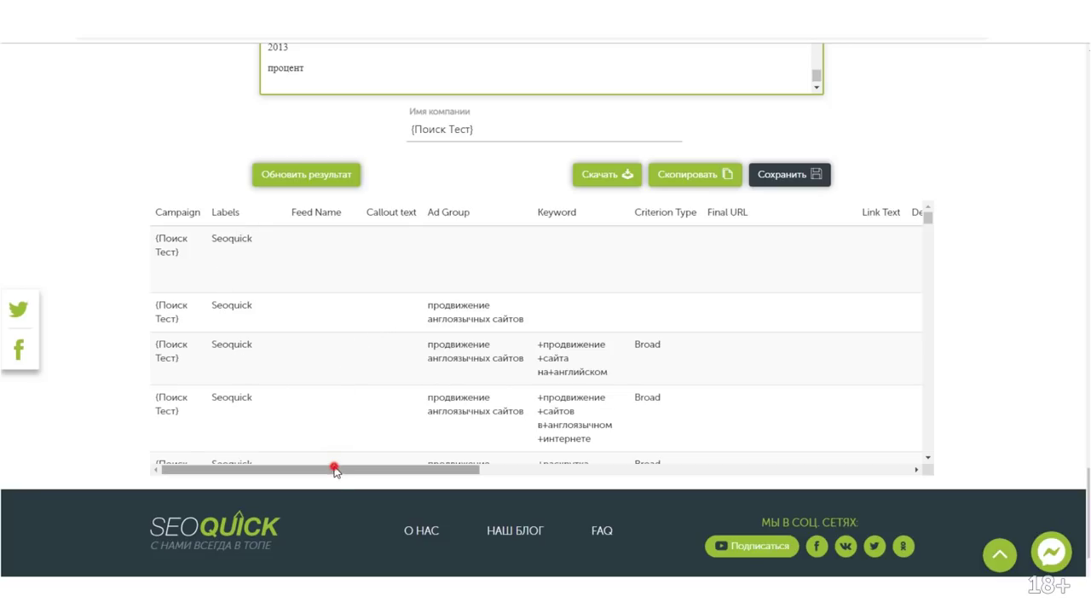
Review the generated {Поиск Тест} table's columns up to Targeting optimization, selecting its Disabled value.
drag(334, 465, 634, 486)
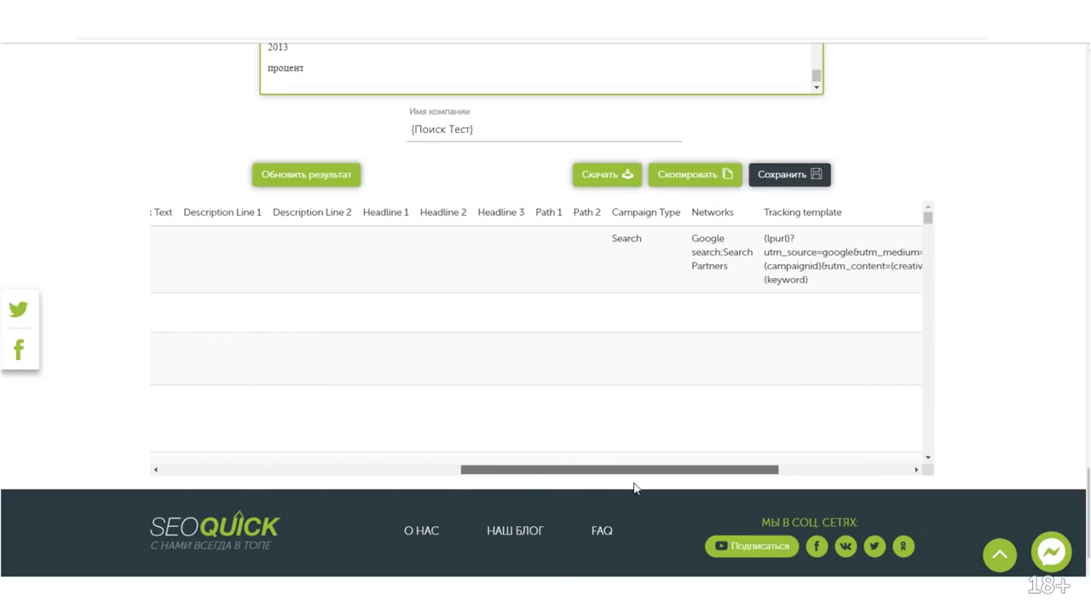
scroll(607, 401, down, 3)
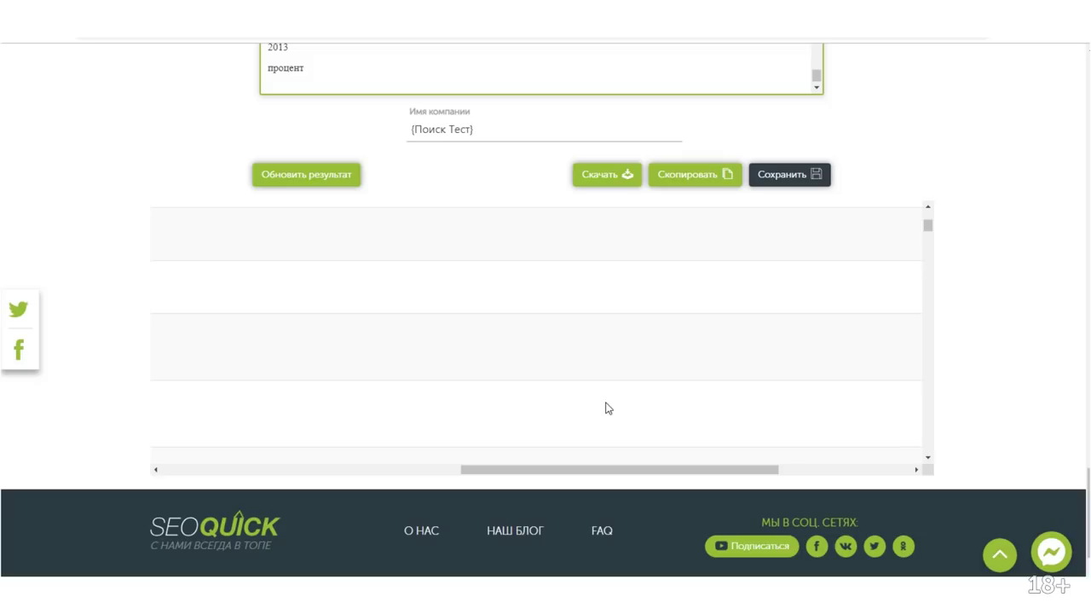
scroll(678, 397, up, 3)
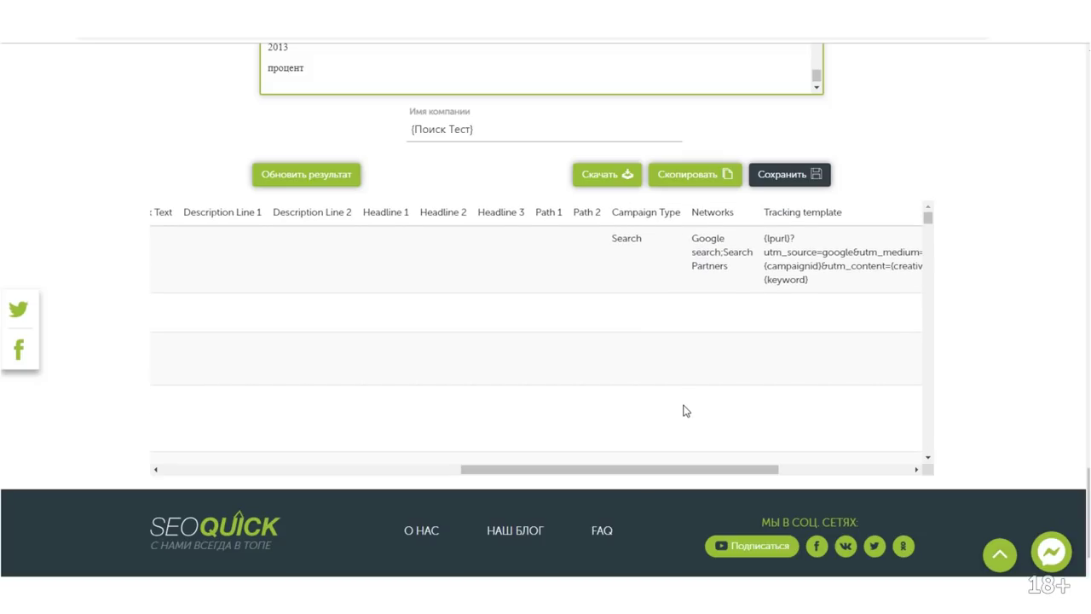
scroll(682, 409, up, 3)
scroll(684, 502, down, 2)
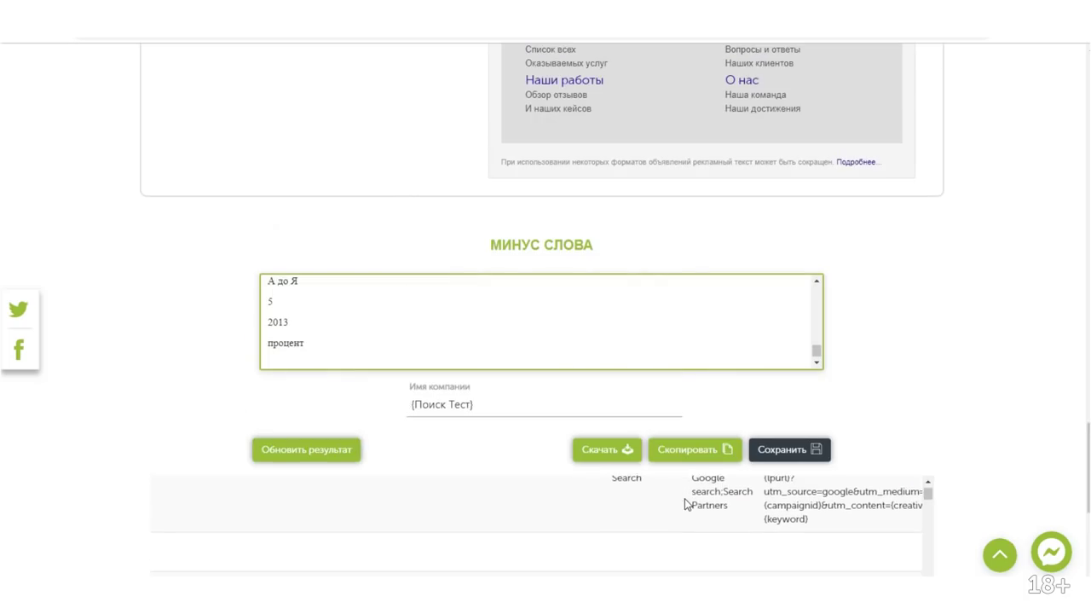
scroll(864, 505, up, 2)
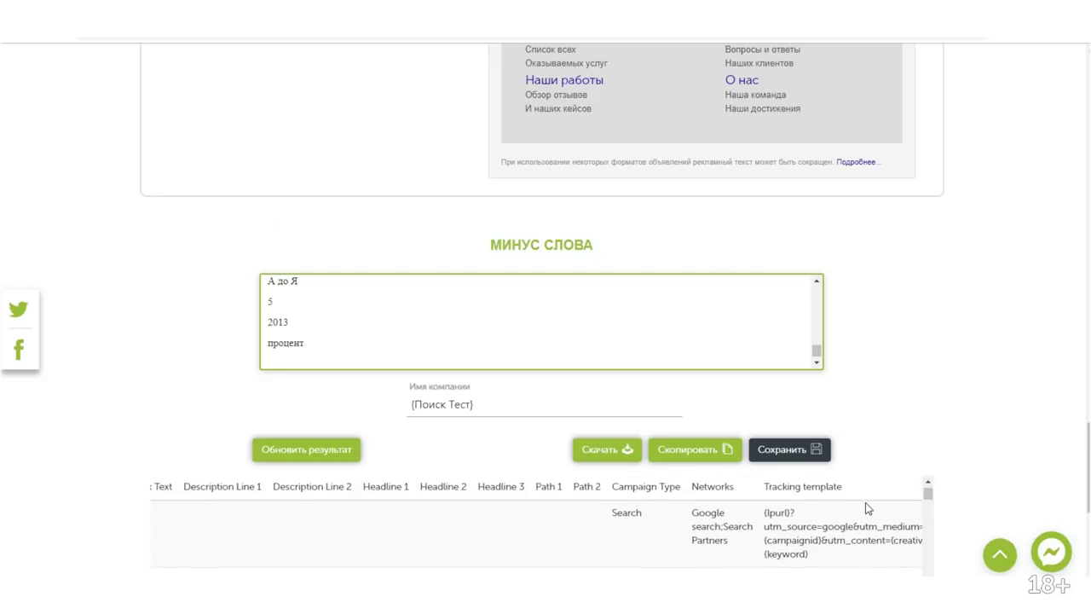
scroll(1002, 424, down, 1)
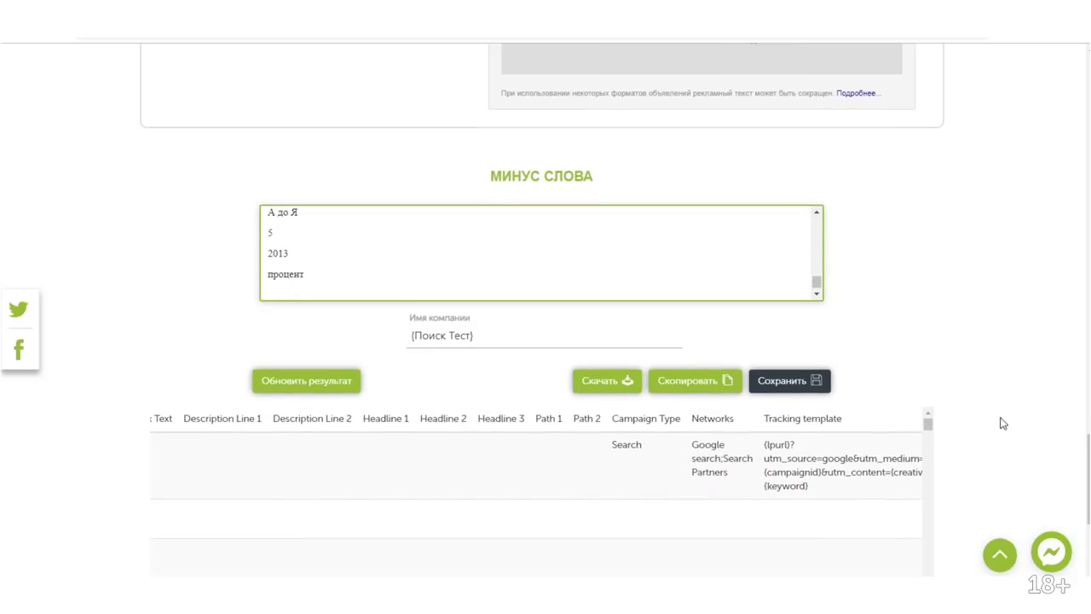
scroll(979, 424, down, 2)
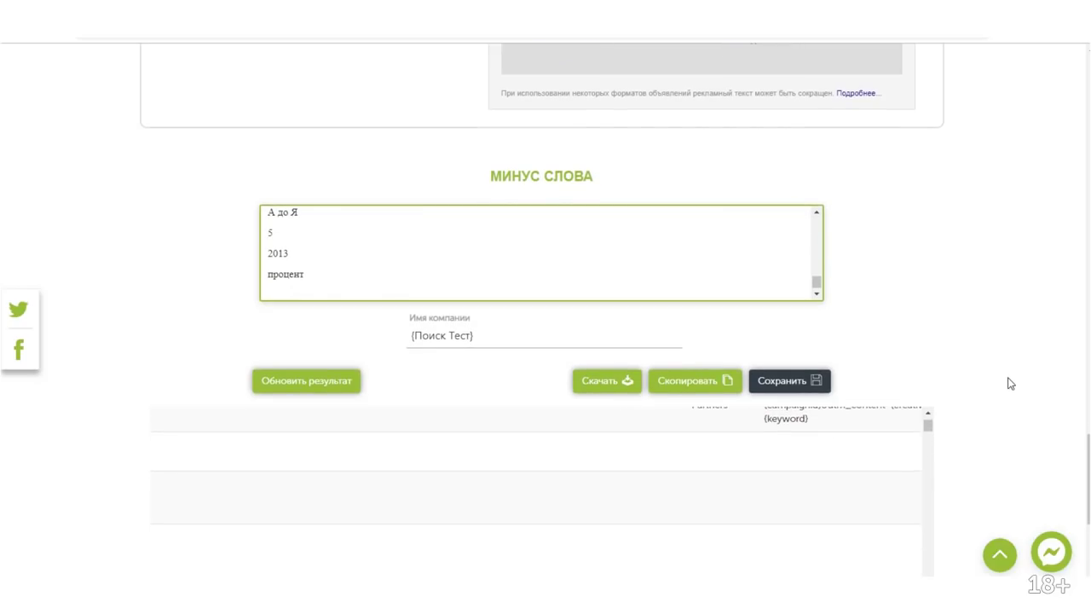
scroll(996, 422, up, 1)
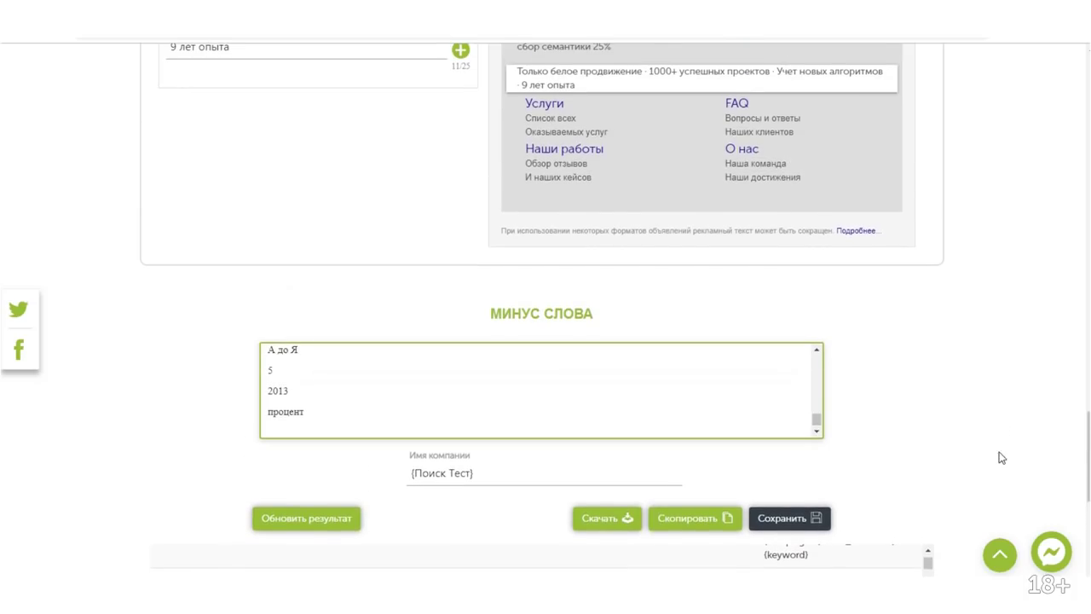
scroll(955, 439, down, 3)
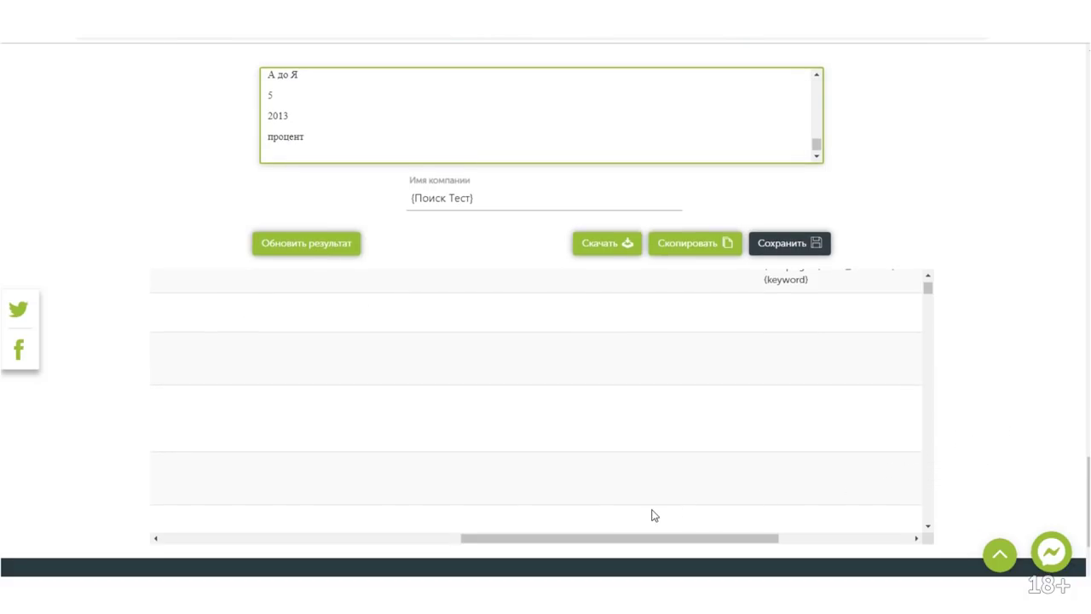
drag(641, 538, 825, 532)
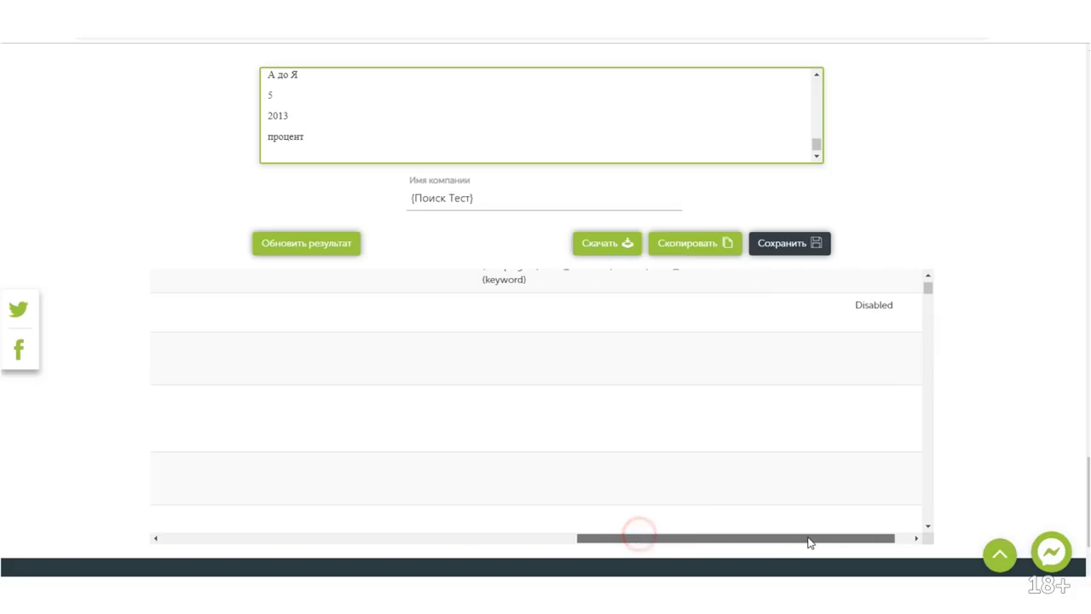
scroll(859, 372, up, 2)
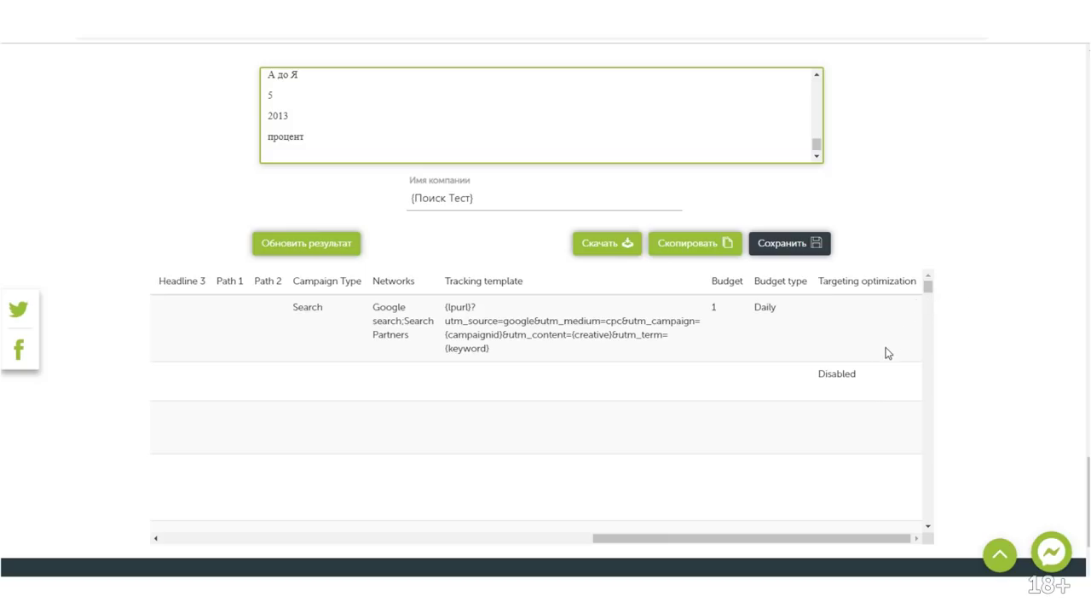
drag(820, 376, 865, 380)
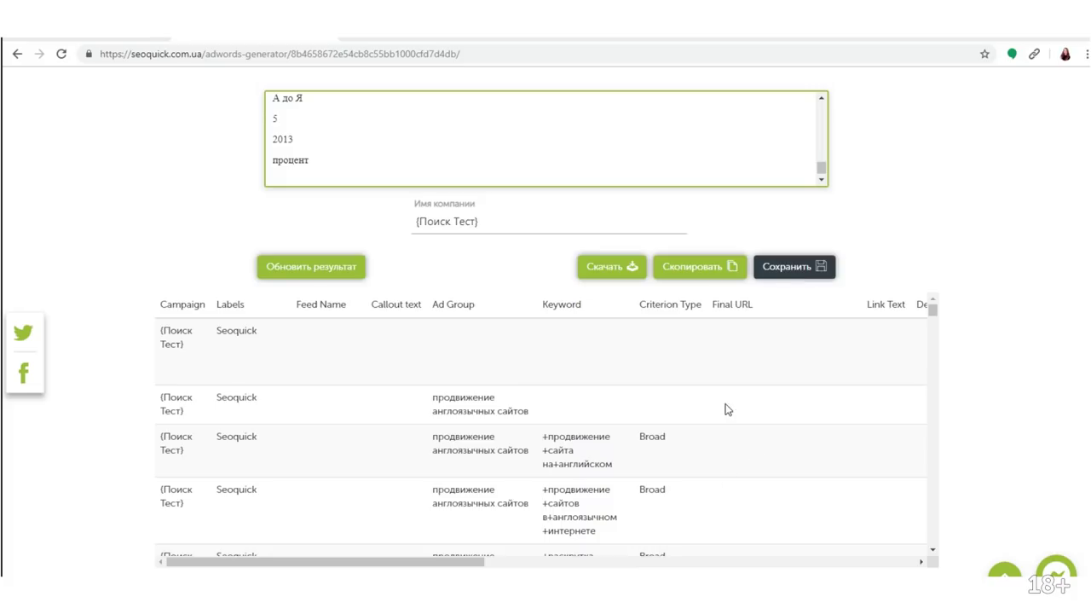
Copy the generated {Поиск Тест} campaign table with Скопировать and switch to Google Ads Editor.
scroll(858, 268, up, 2)
scroll(921, 178, up, 10)
scroll(928, 199, up, 10)
scroll(931, 184, up, 5)
scroll(931, 184, up, 10)
scroll(908, 180, up, 5)
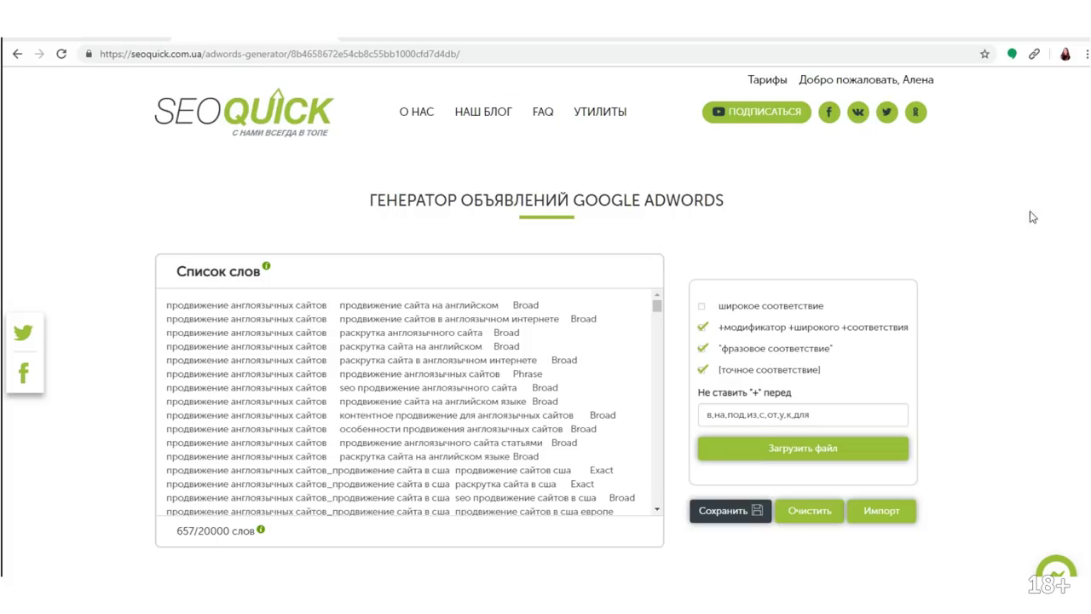
scroll(930, 248, down, 4)
scroll(913, 264, down, 3)
scroll(901, 273, down, 2)
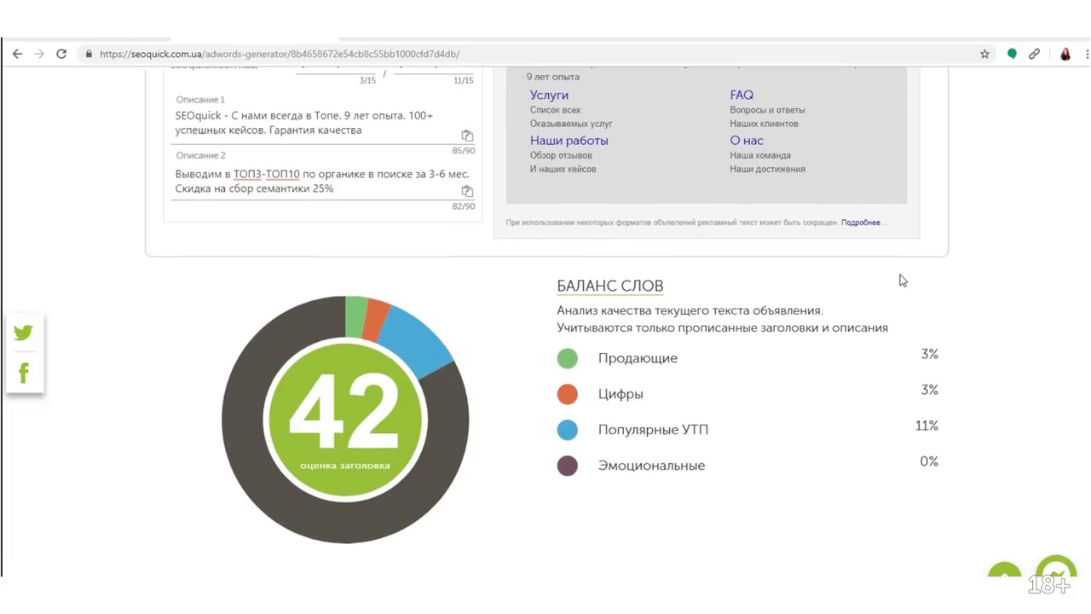
scroll(832, 277, down, 5)
scroll(832, 277, down, 5)
scroll(801, 307, down, 10)
scroll(775, 338, down, 2)
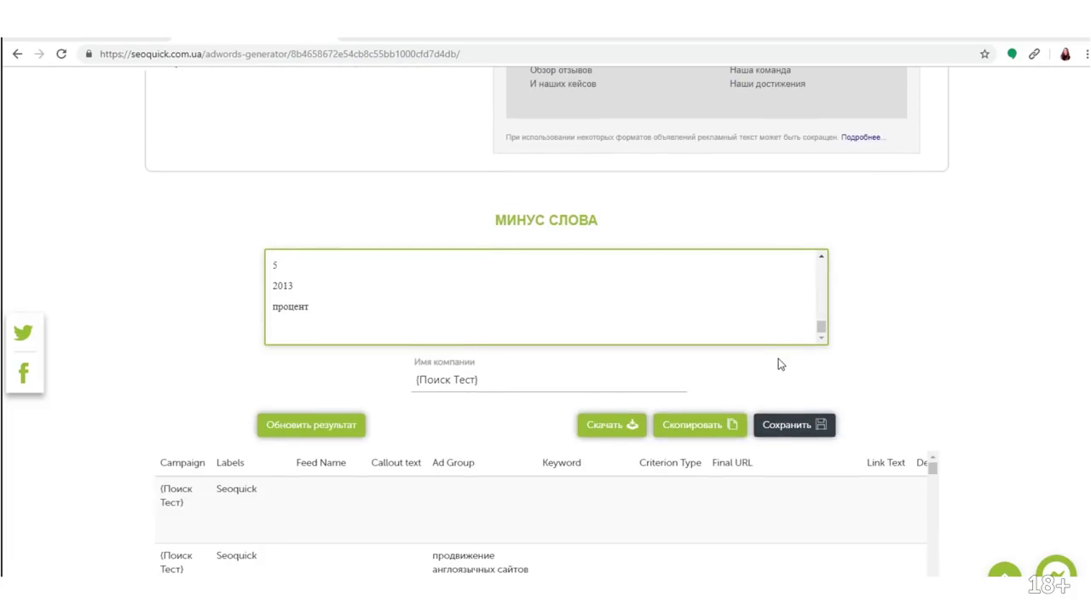
scroll(779, 361, down, 3)
scroll(778, 372, down, 2)
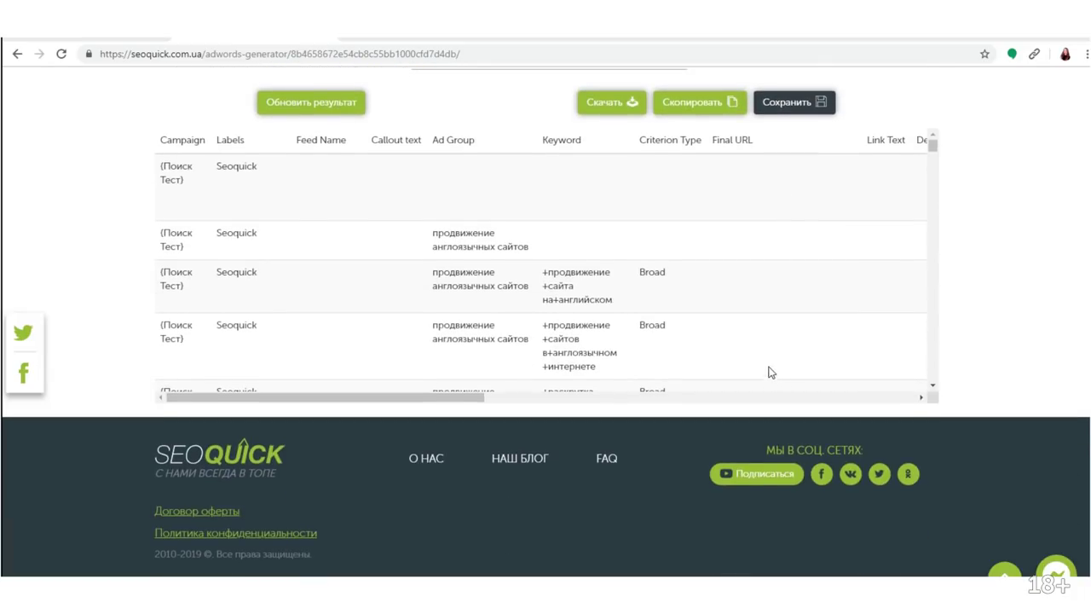
click(718, 102)
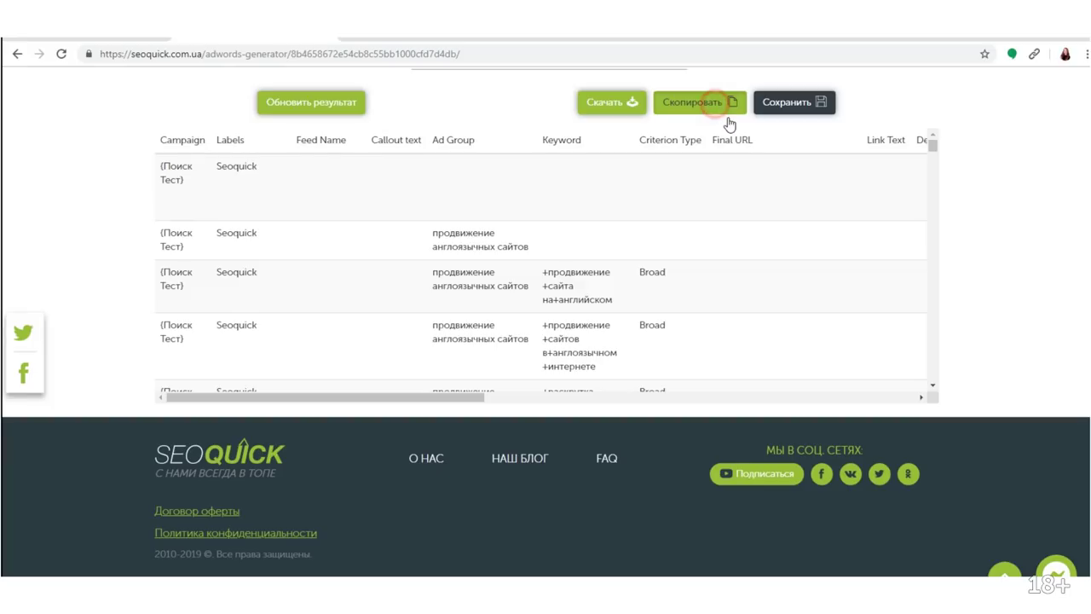
click(392, 573)
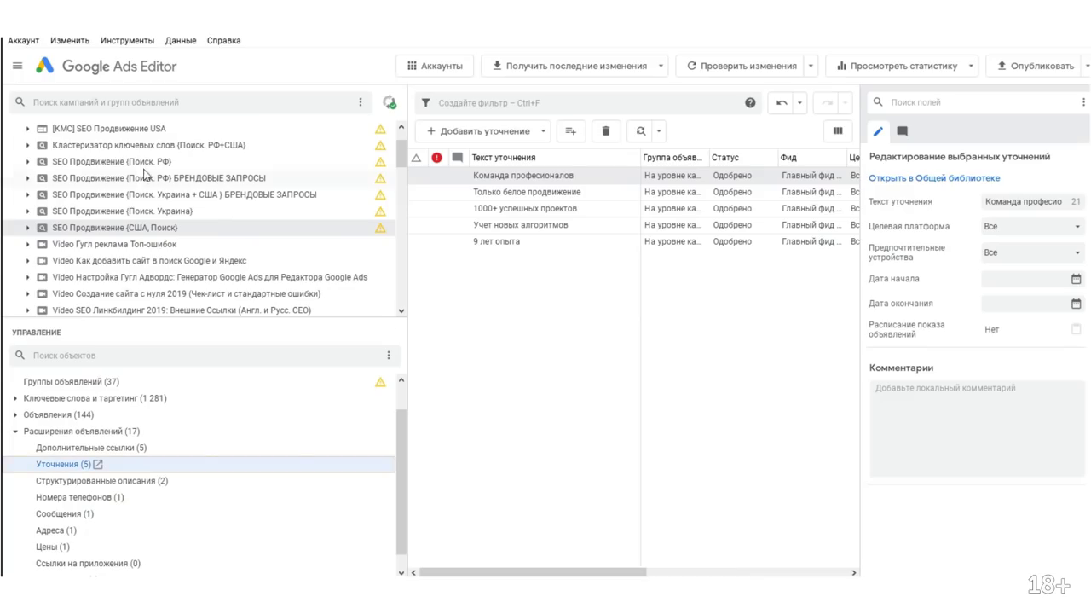
Import the pasted table via Аккаунт > Импортировать > Вставить текст, process it and save the changes.
click(23, 40)
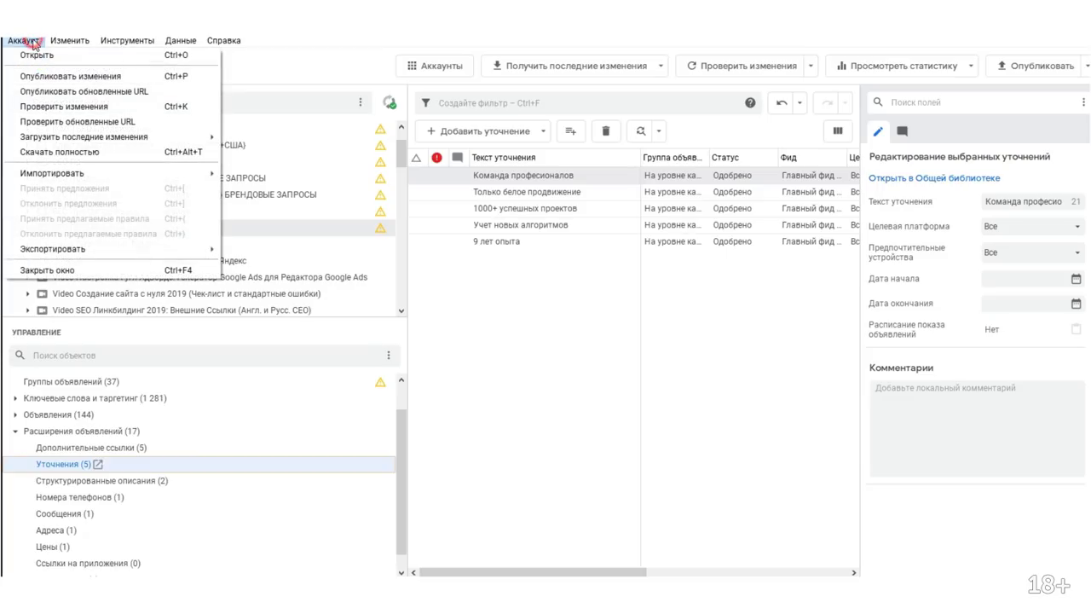
mouse_move(120, 175)
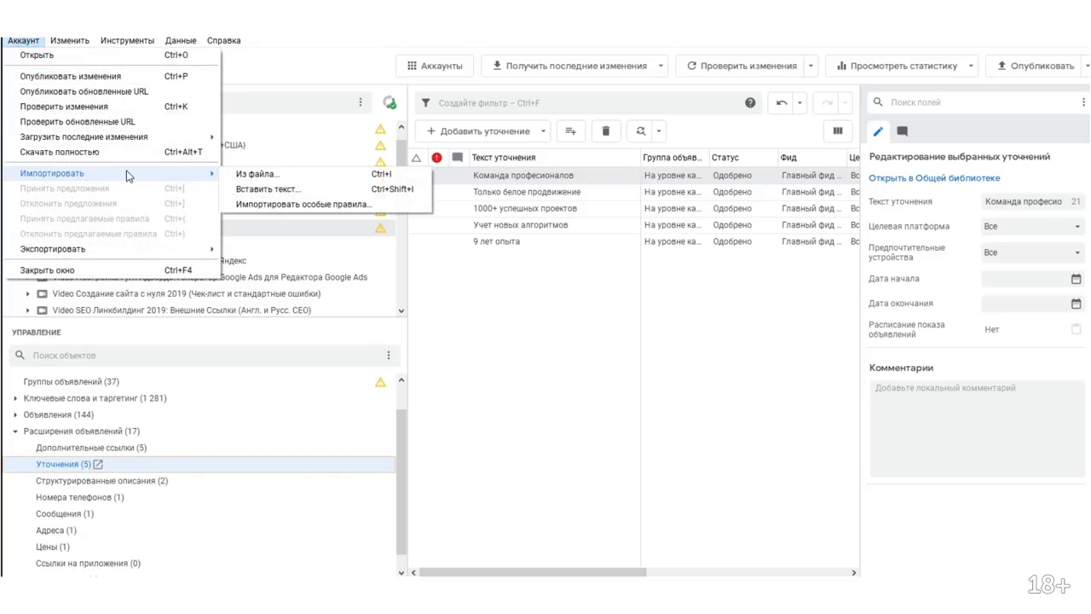
click(278, 188)
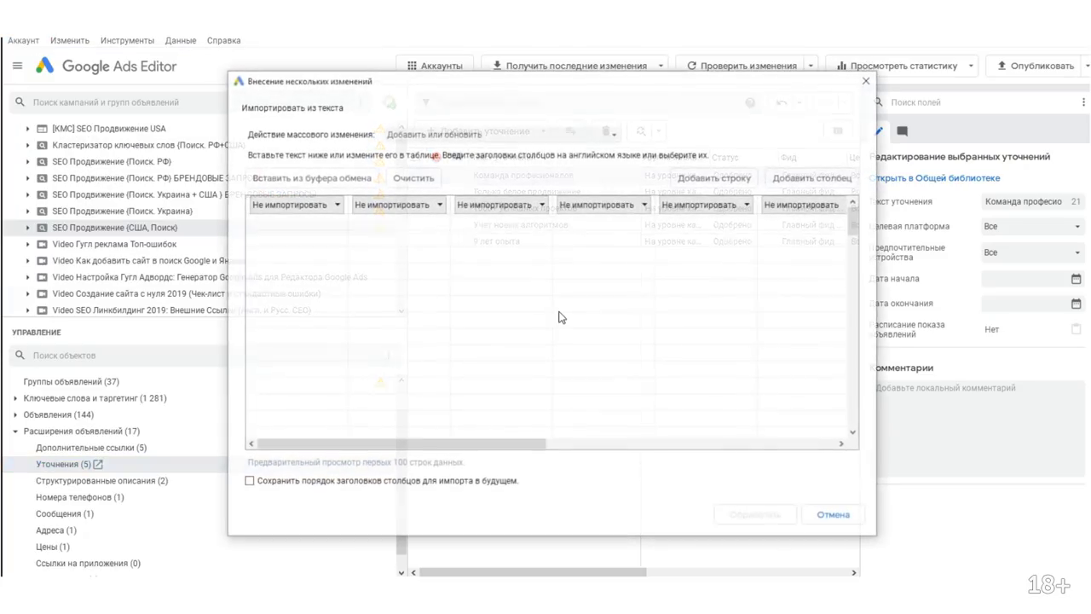
click(777, 519)
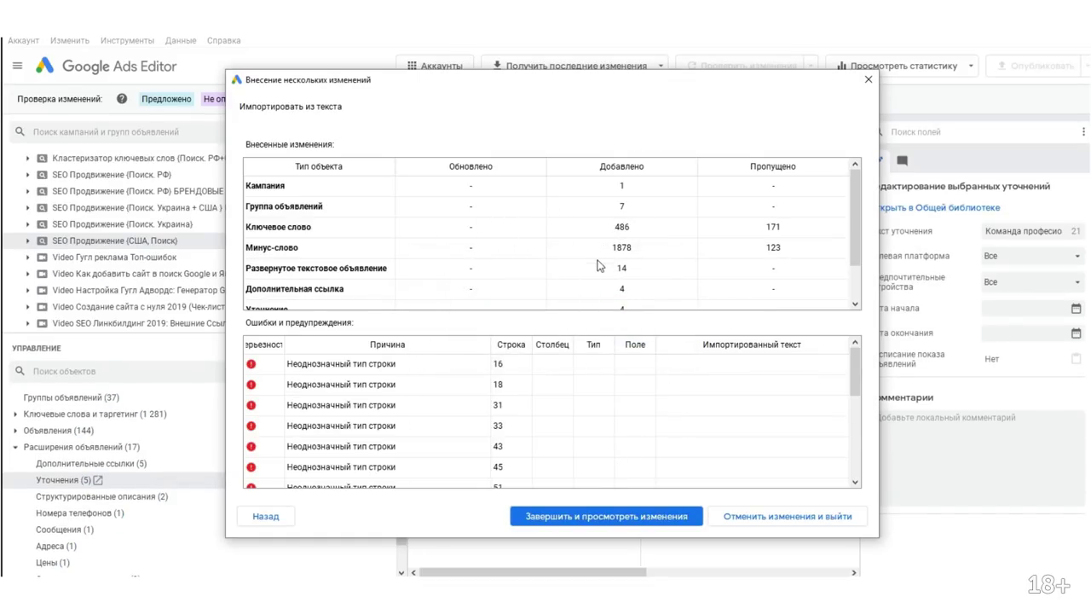
click(580, 516)
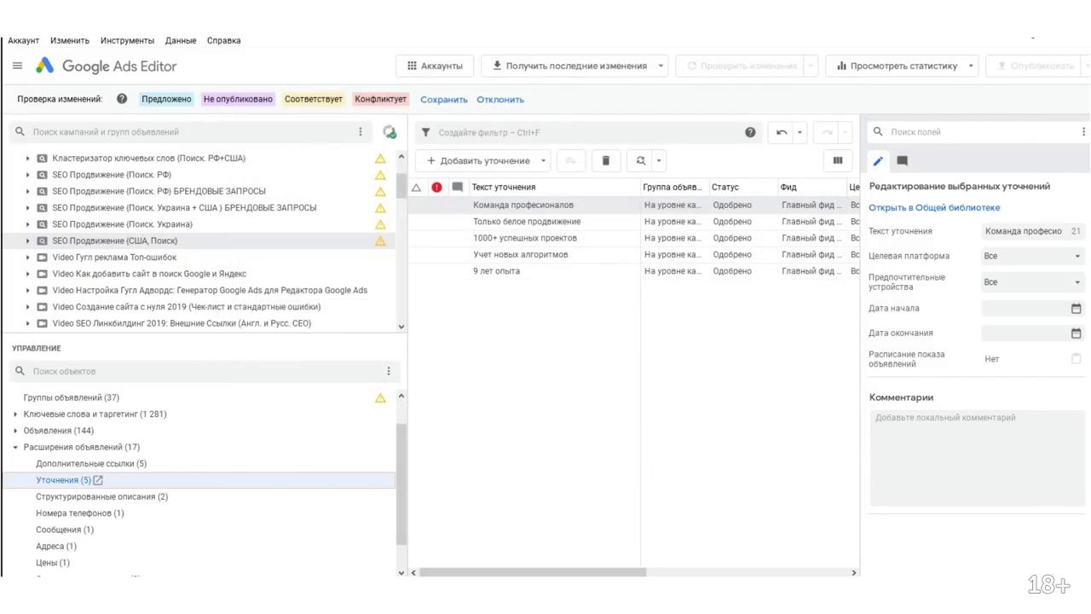
click(443, 99)
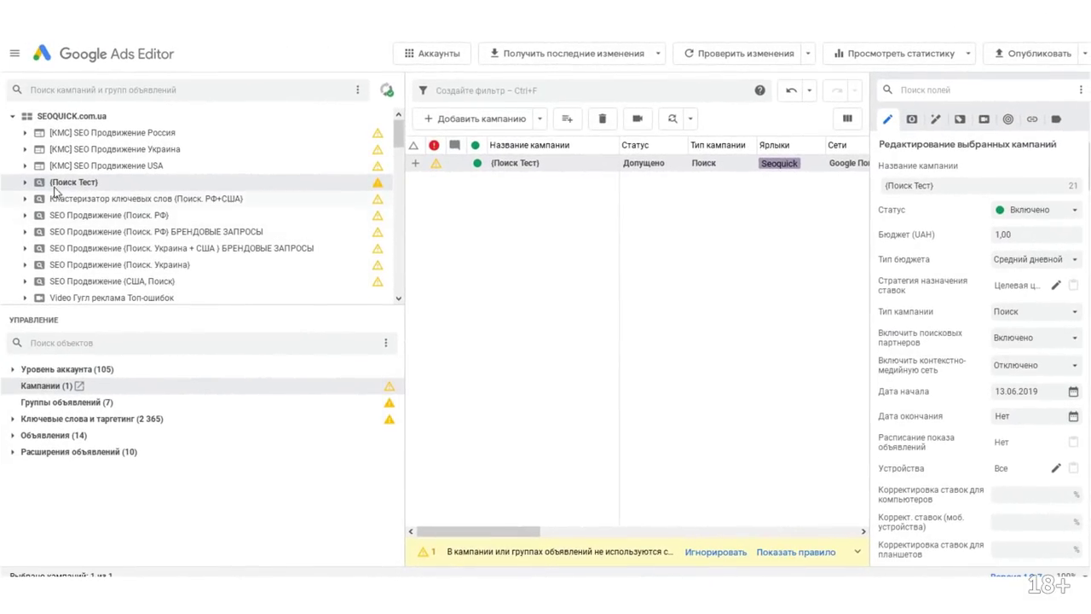
Inspect the USA and Canada ad groups' keywords, including +seo +продвижение в+квебеке.
click(25, 181)
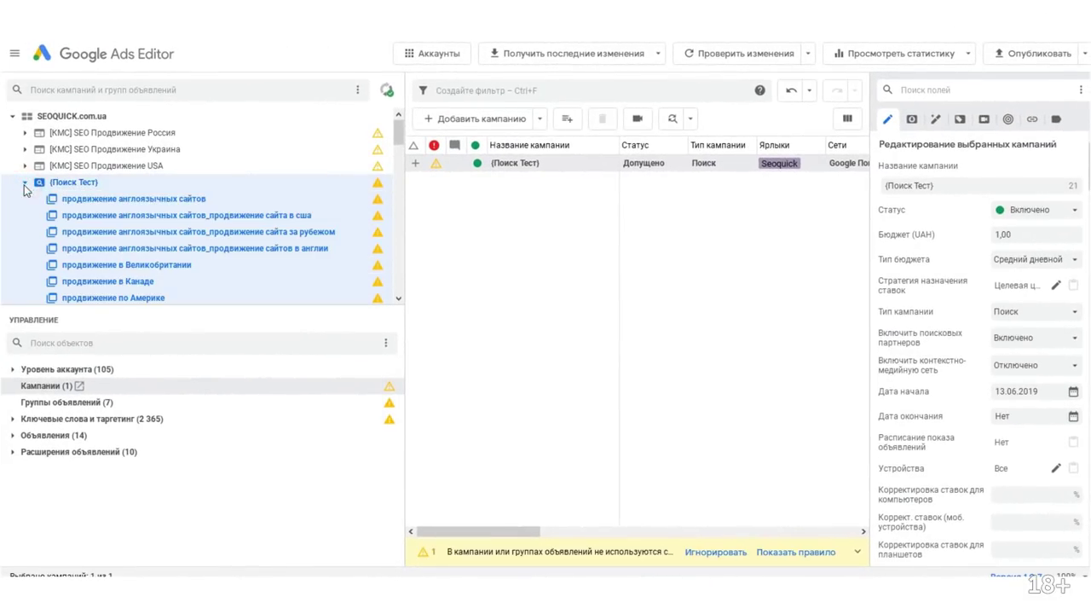
click(12, 419)
click(111, 435)
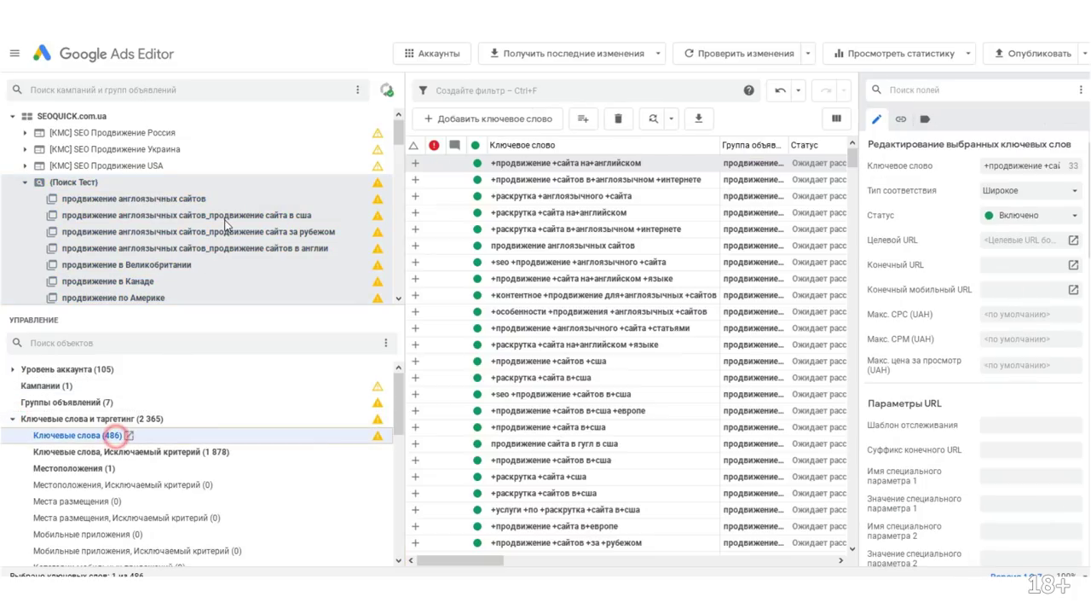
click(226, 215)
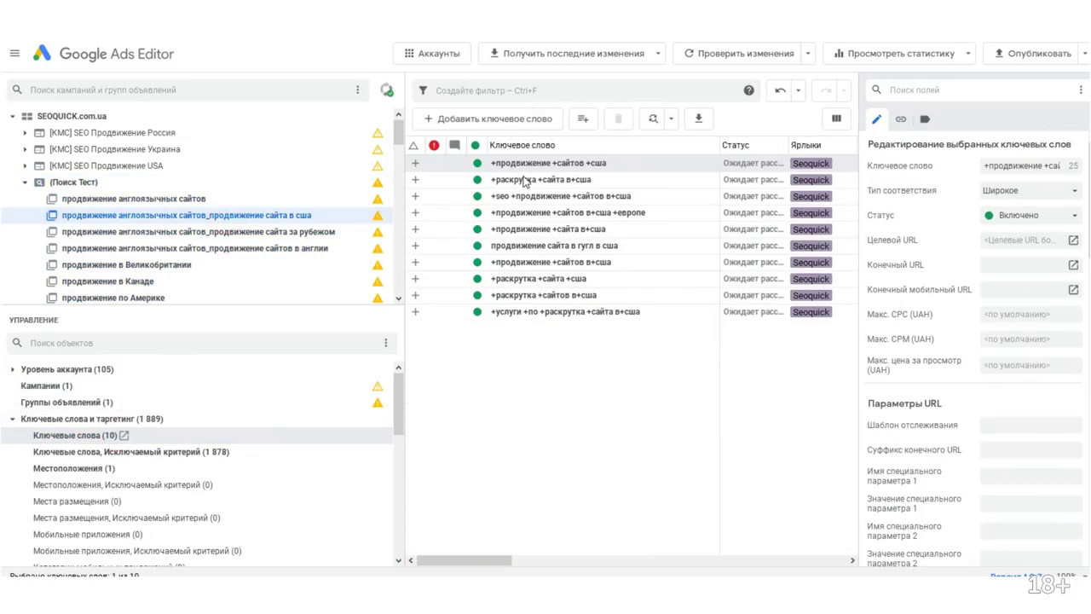
click(177, 285)
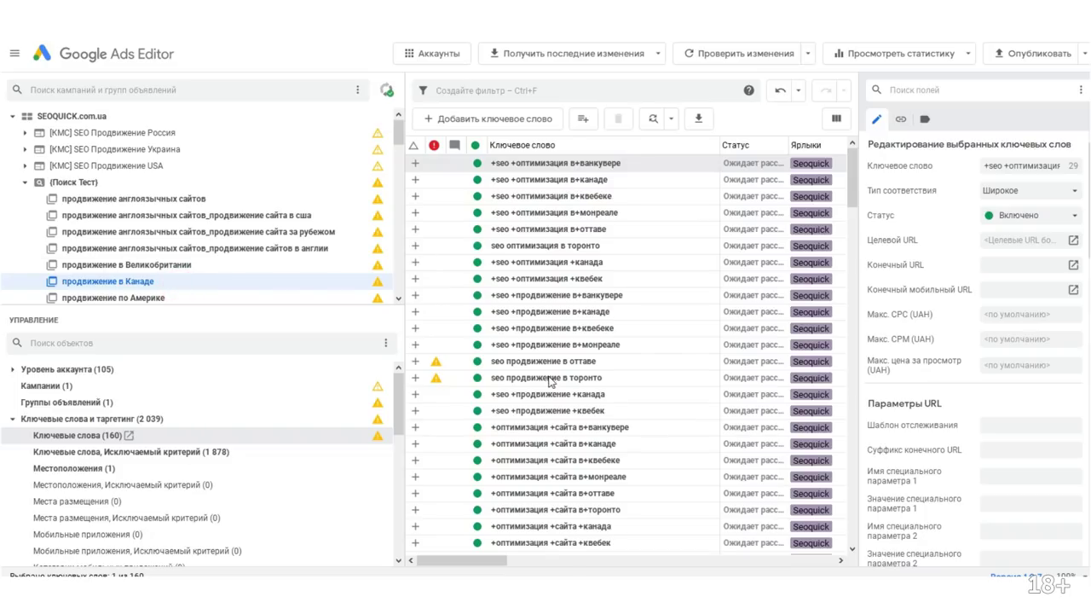
scroll(550, 382, down, 5)
click(548, 452)
scroll(545, 341, up, 4)
click(537, 232)
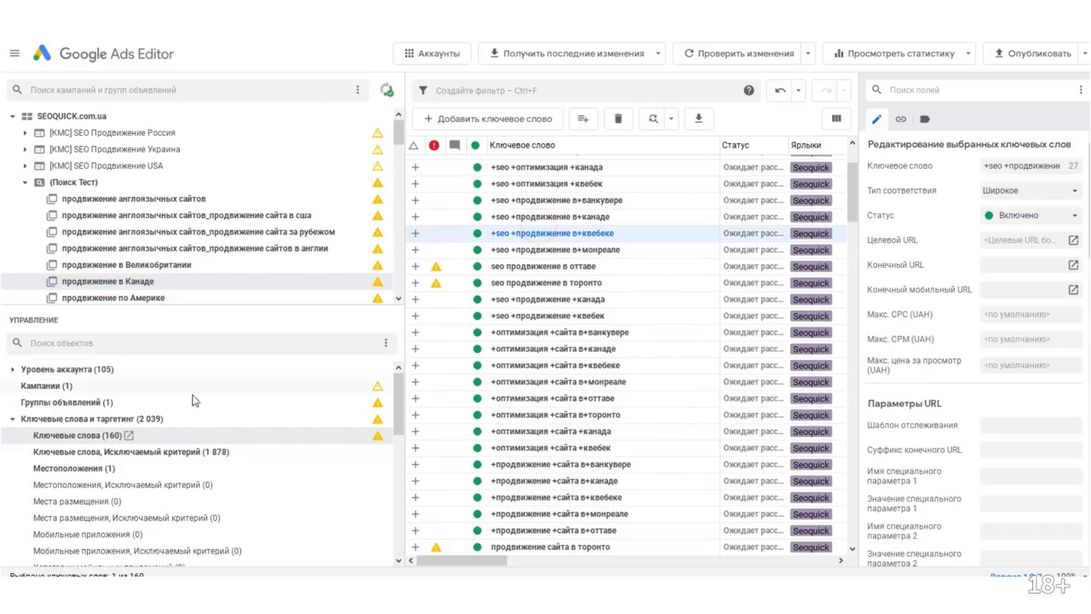
Browse the campaign's expanded text ads, sitelink extensions and callout extensions.
click(12, 418)
click(12, 436)
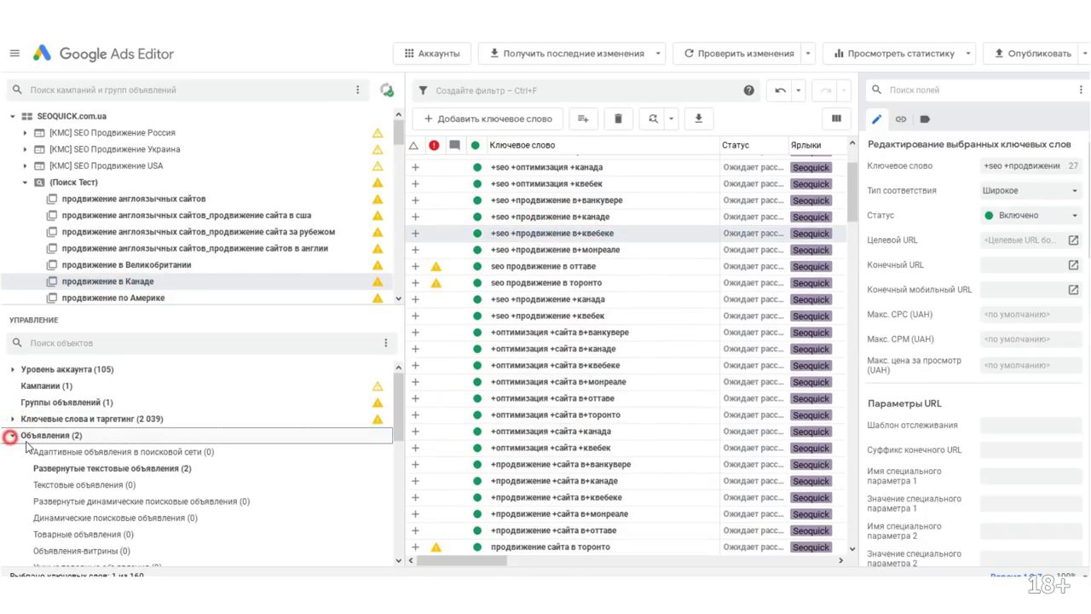
click(96, 468)
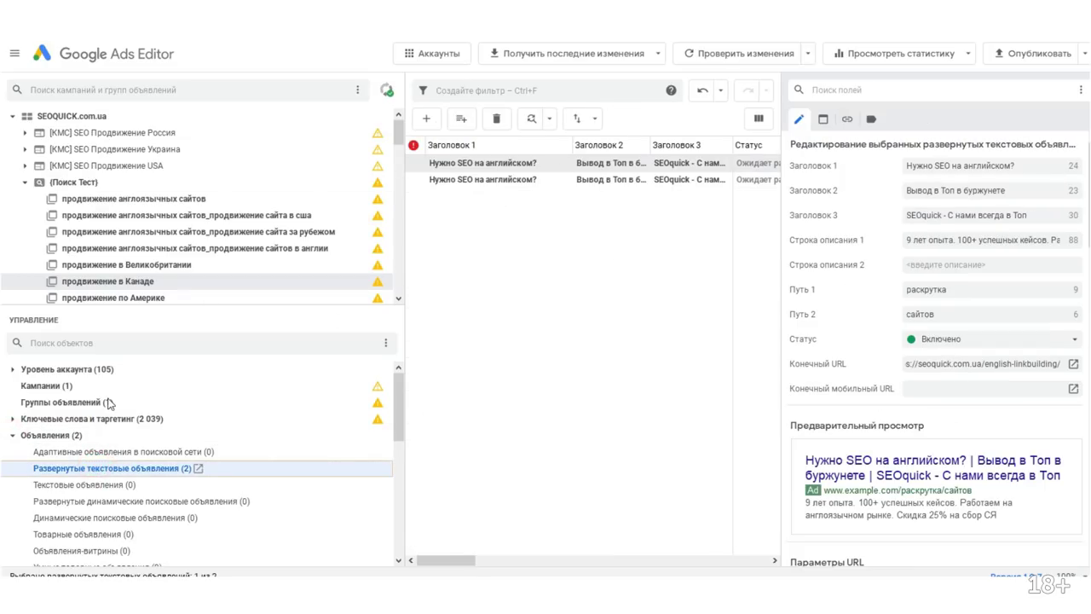
click(12, 436)
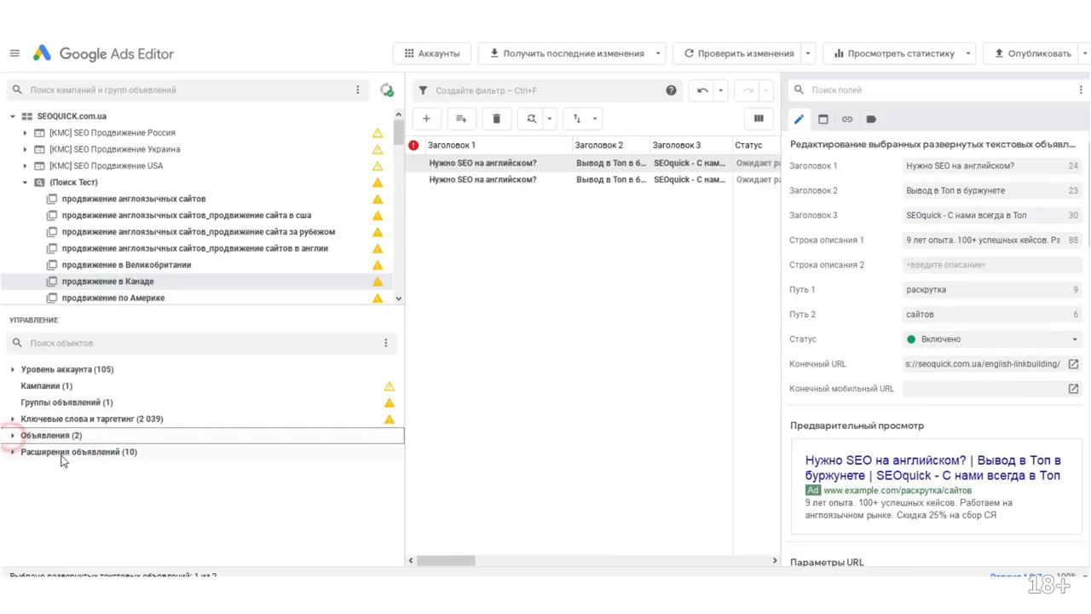
click(13, 451)
click(83, 469)
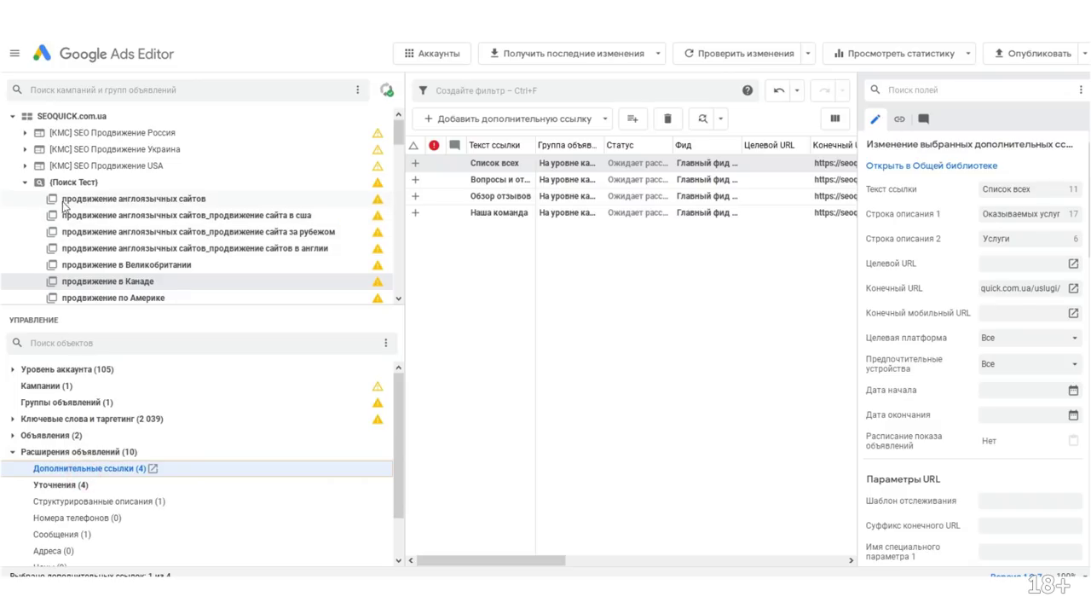
click(24, 188)
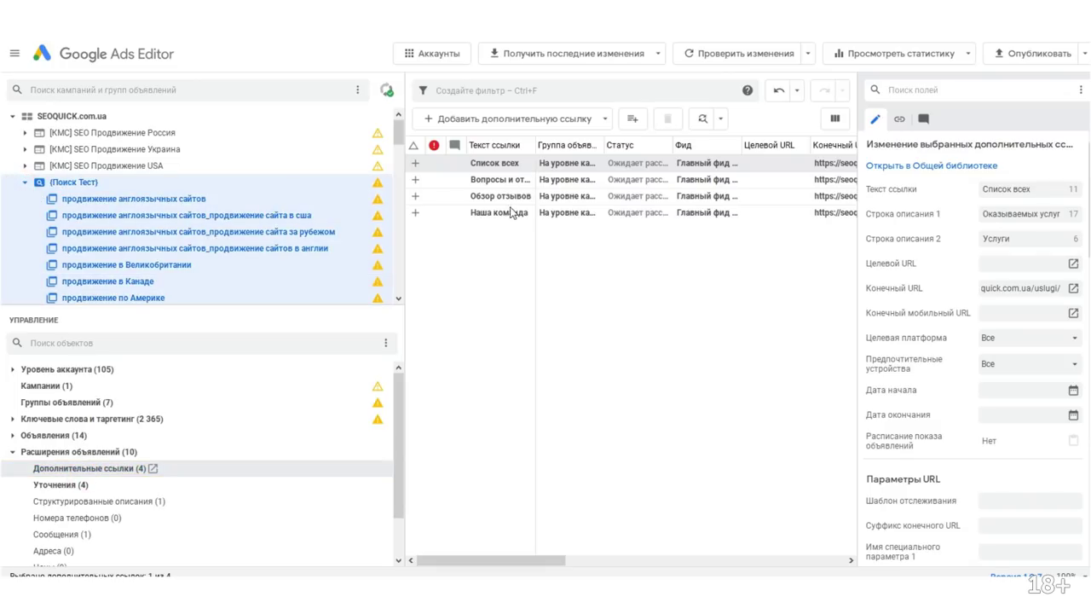
click(65, 484)
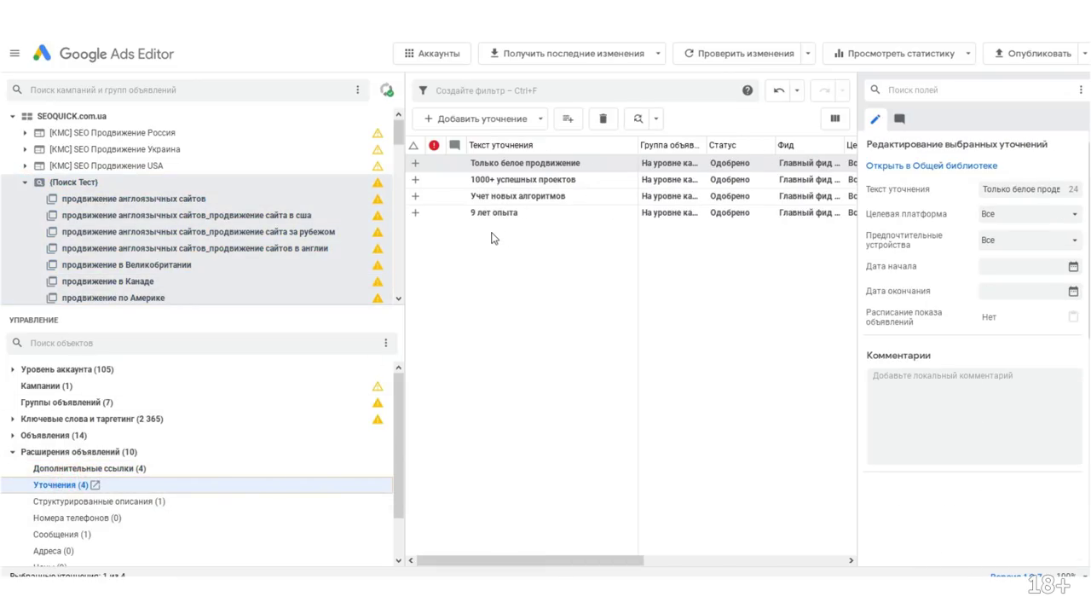
click(12, 451)
Review the campaign's negative keywords, such as правилом and правила.
click(12, 419)
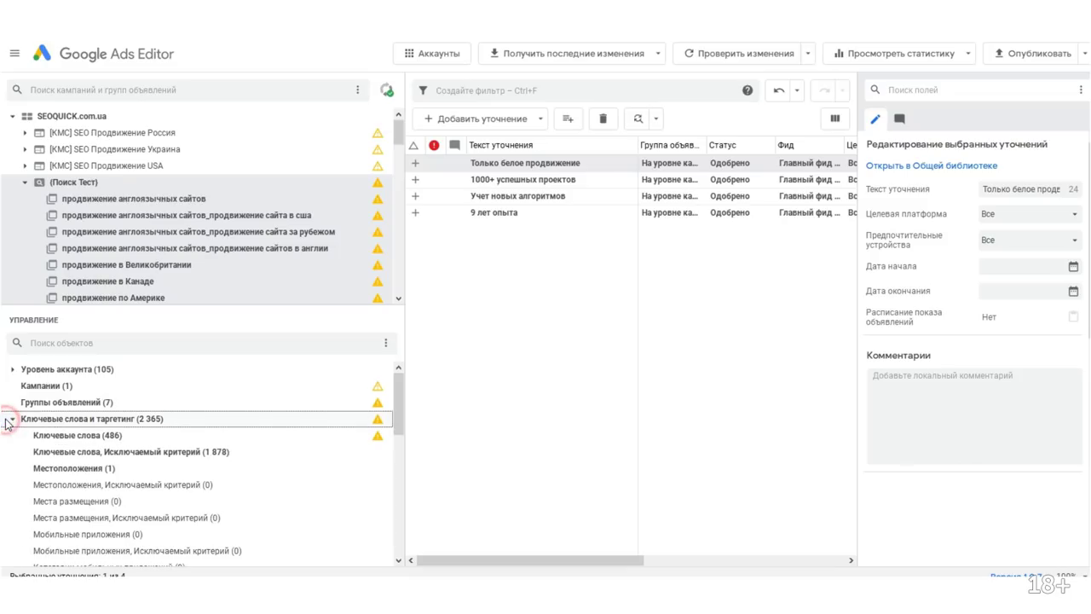
click(141, 452)
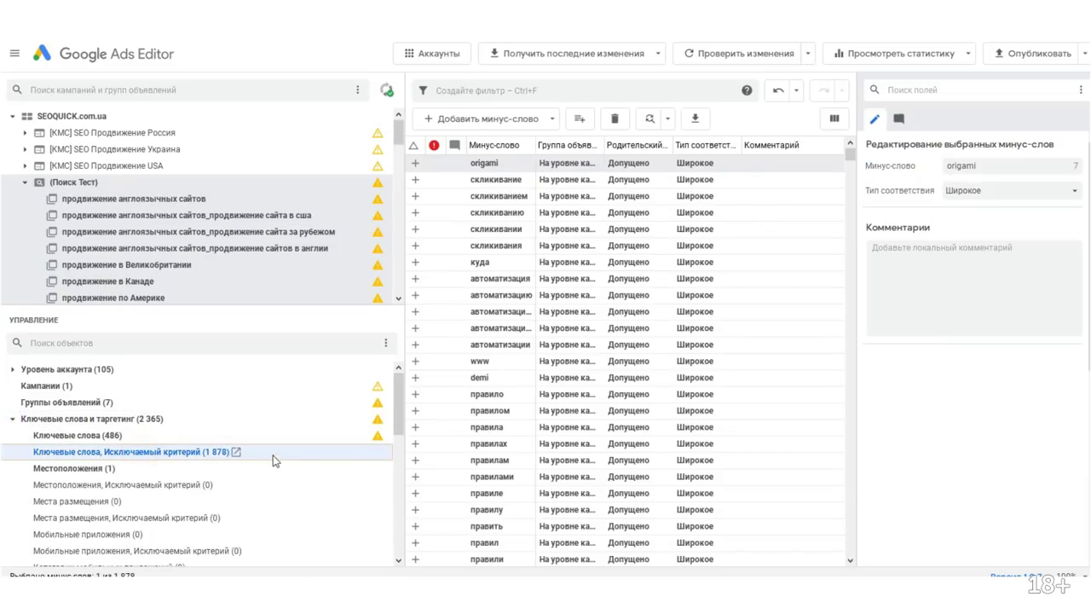
click(27, 184)
scroll(501, 264, down, 4)
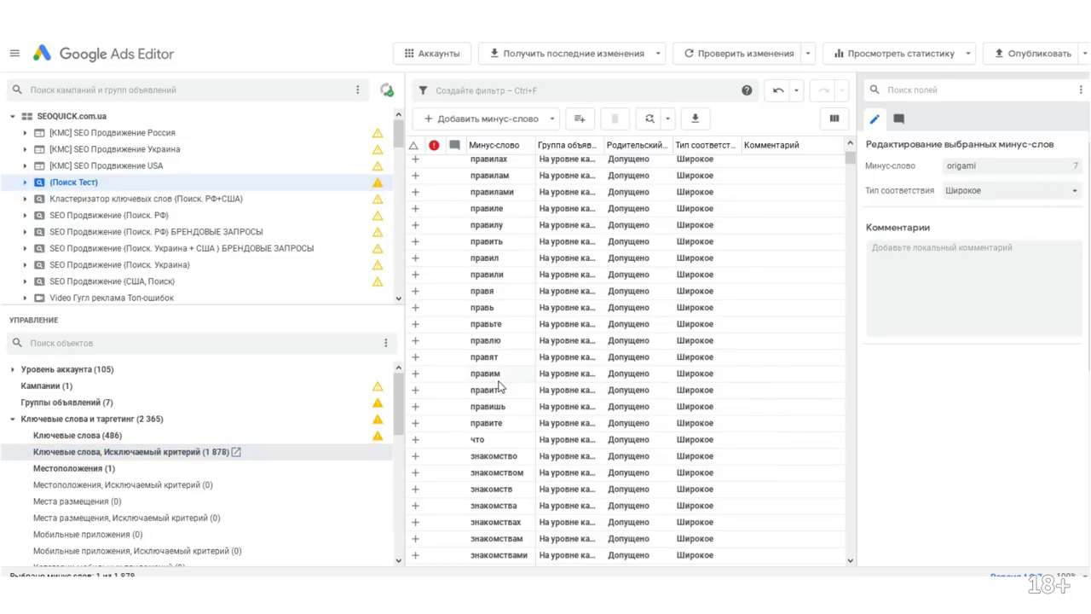
click(510, 219)
click(513, 239)
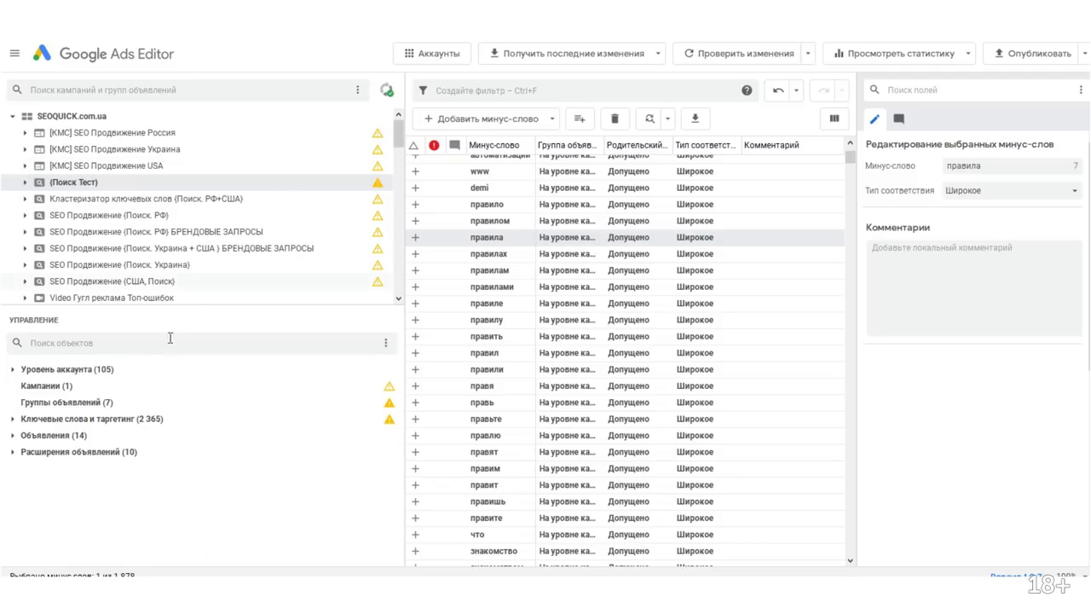
click(71, 386)
Start publishing changes for the selected (Поиск Тест) campaign to the Google Ads account.
click(1054, 52)
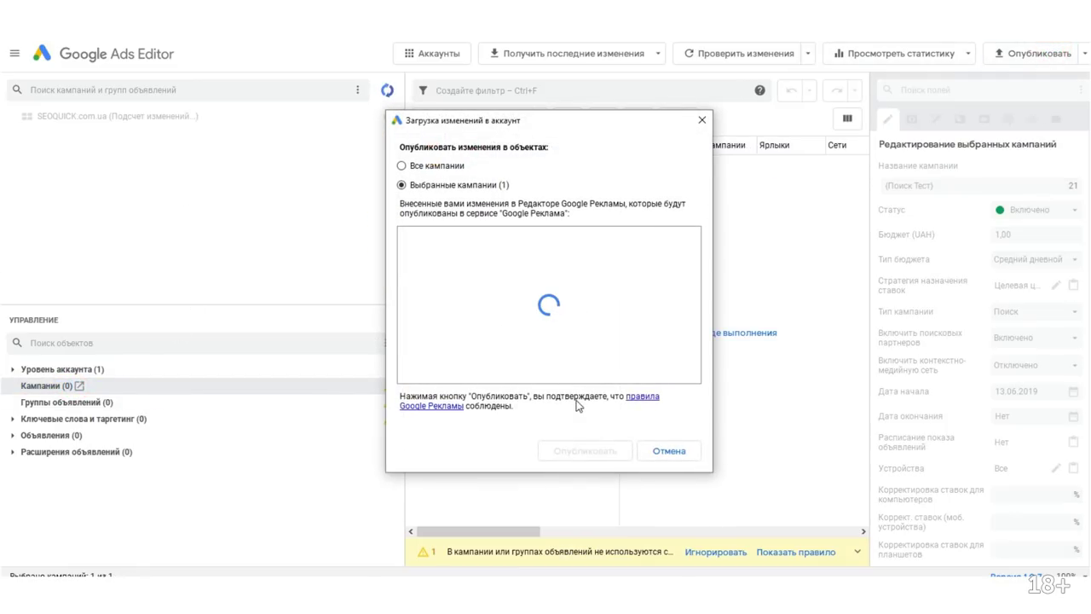